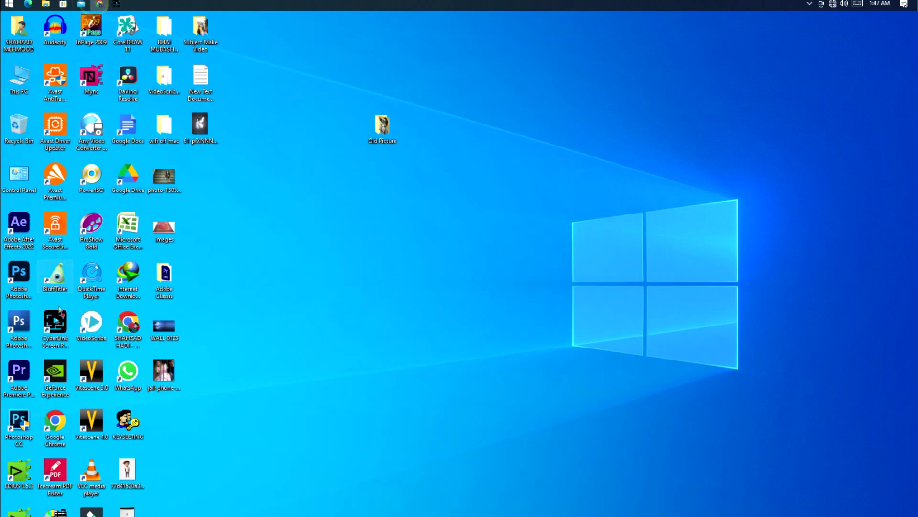
Step: Launch Adobe Photoshop 2022 and refresh the desktop while it loads
{"action": "left_click", "coordinate": [11, 270]}
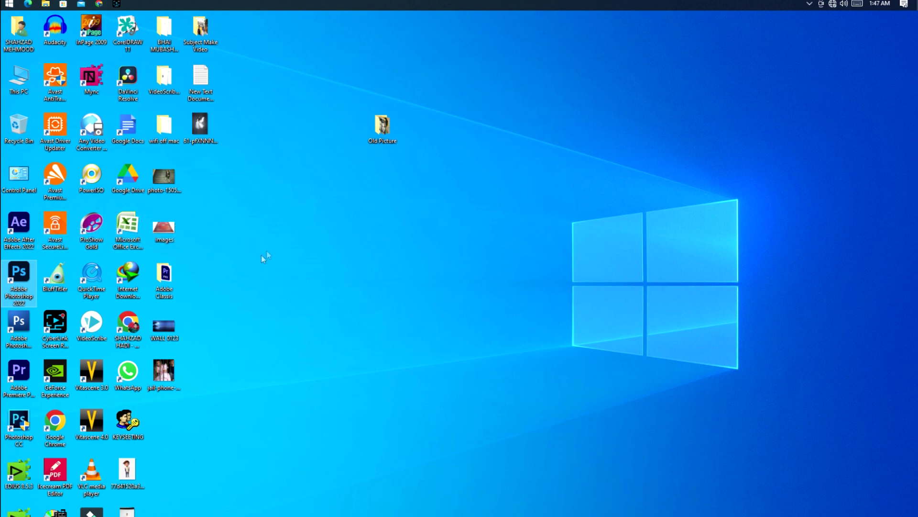
{"action": "right_click", "coordinate": [284, 236]}
{"action": "left_click", "coordinate": [305, 262]}
Step: Move the Old Picture folder into the icon grid and refresh the desktop repeatedly
{"action": "left_click_drag", "start_coordinate": [382, 125], "coordinate": [201, 172]}
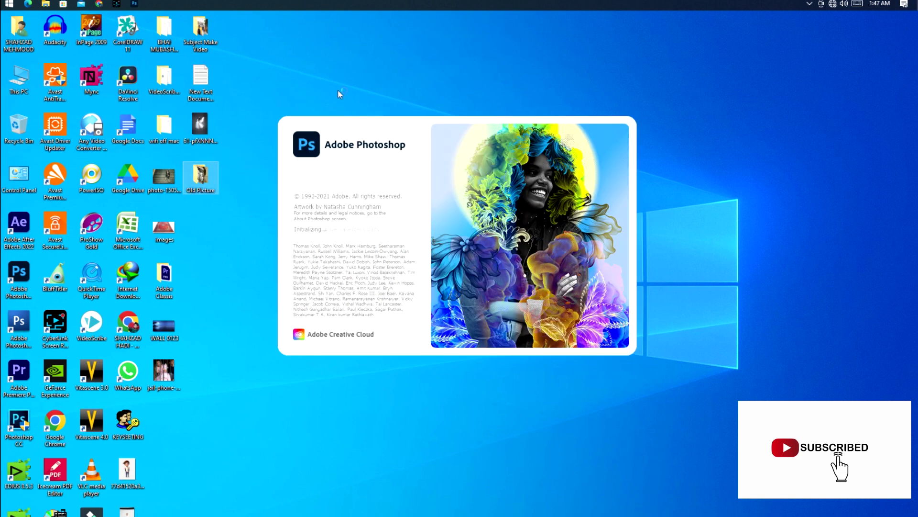
{"action": "right_click", "coordinate": [340, 92]}
{"action": "left_click", "coordinate": [365, 115]}
{"action": "right_click", "coordinate": [369, 44]}
{"action": "left_click", "coordinate": [386, 72]}
{"action": "right_click", "coordinate": [374, 50]}
{"action": "left_click", "coordinate": [394, 77]}
{"action": "right_click", "coordinate": [374, 49]}
{"action": "left_click", "coordinate": [394, 77]}
{"action": "right_click", "coordinate": [371, 43]}
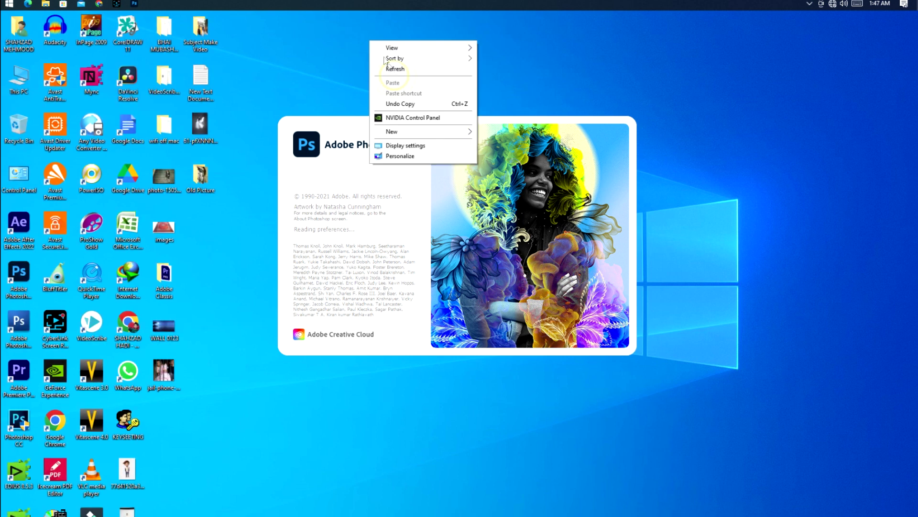
{"action": "left_click", "coordinate": [389, 70]}
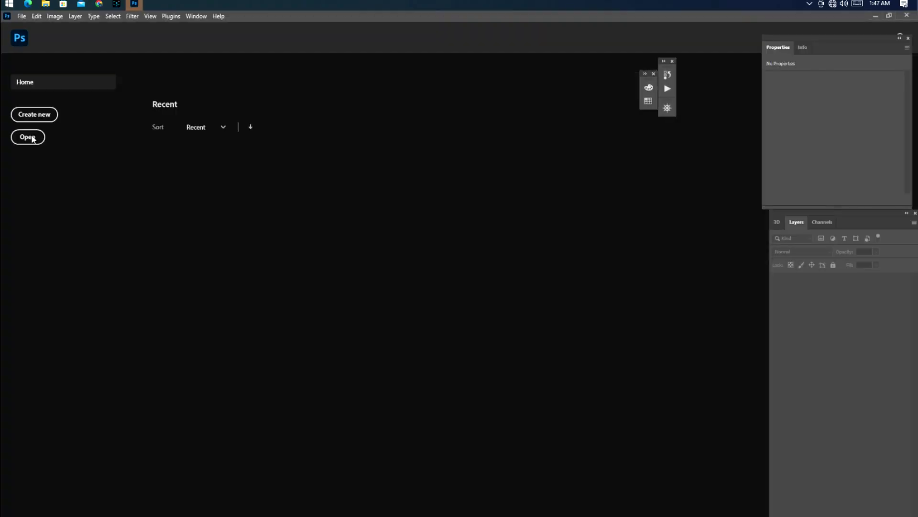
Step: Open 61-pfXNNNjL_AC_SY879_.jpg, preview it full screen, and float its document window
{"action": "left_click", "coordinate": [32, 138]}
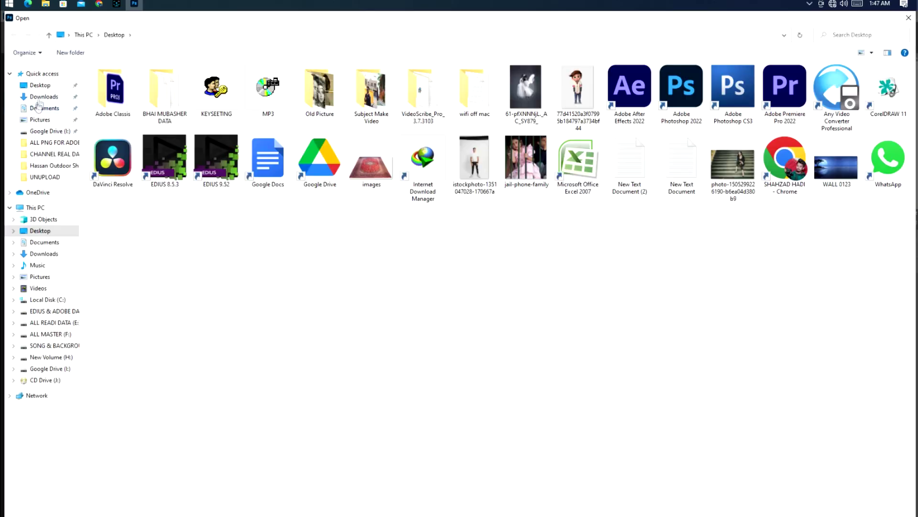
{"action": "double_click", "coordinate": [539, 81]}
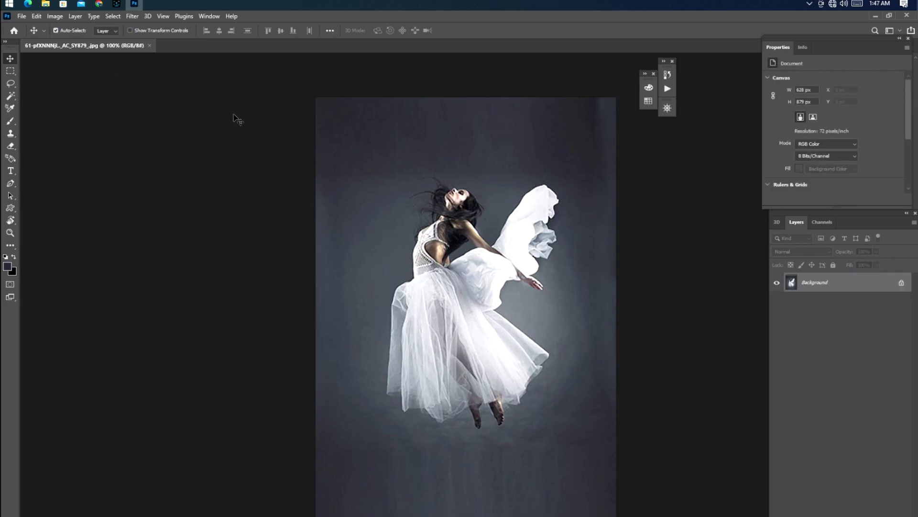
{"action": "key", "text": "f"}
{"action": "key", "text": "f"}
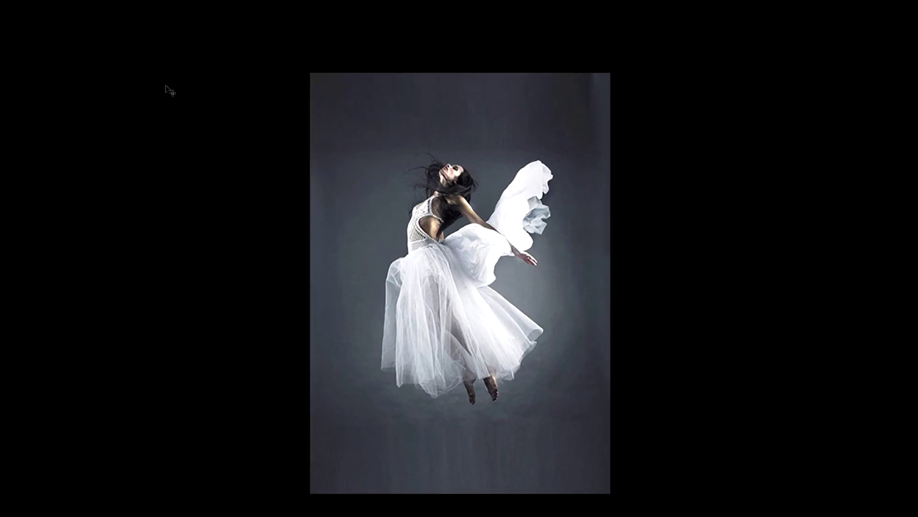
{"action": "key", "text": "f"}
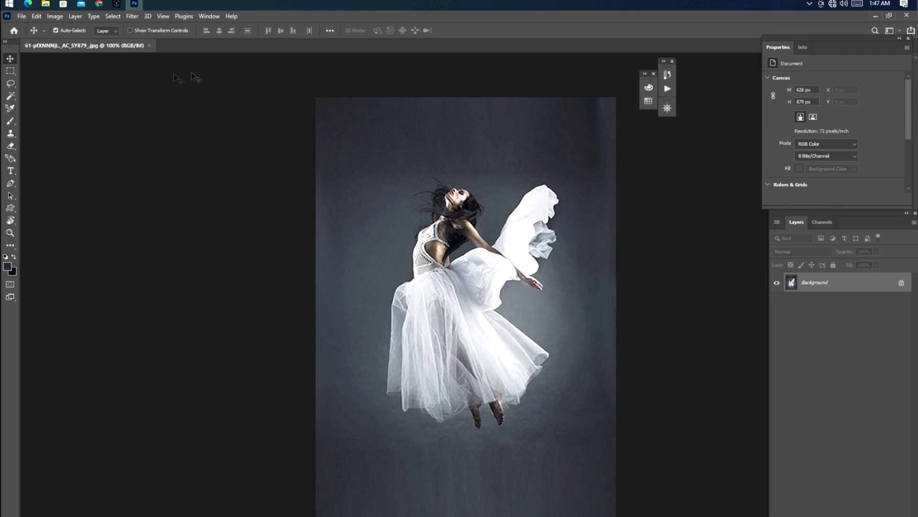
{"action": "left_click_drag", "start_coordinate": [100, 45], "coordinate": [216, 109]}
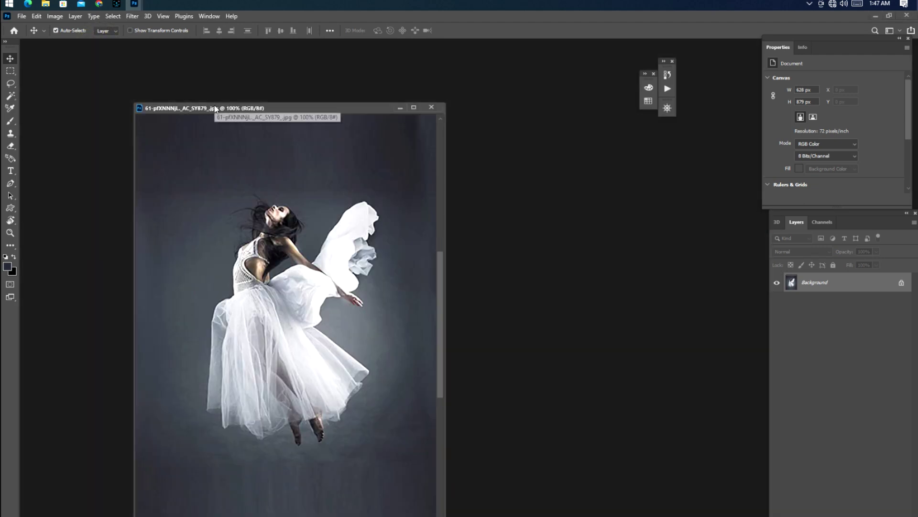
Step: Abandon an Image Size change (width 2500, 300 ppi) and switch to full-screen mode with menus
{"action": "right_click", "coordinate": [216, 109]}
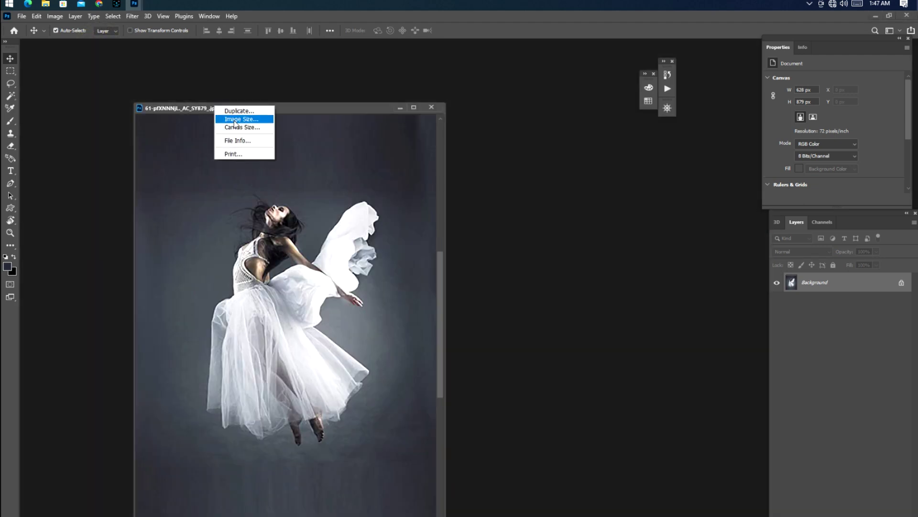
{"action": "left_click", "coordinate": [234, 120]}
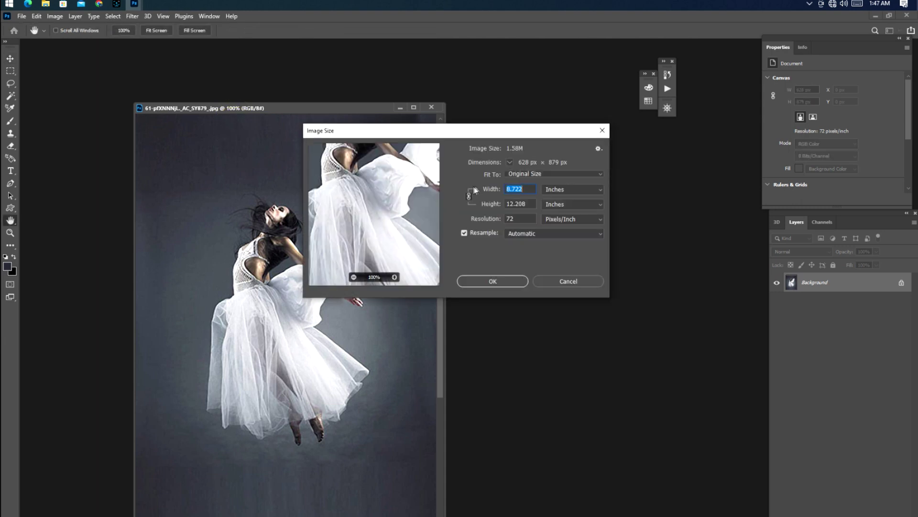
{"action": "type", "text": "2500"}
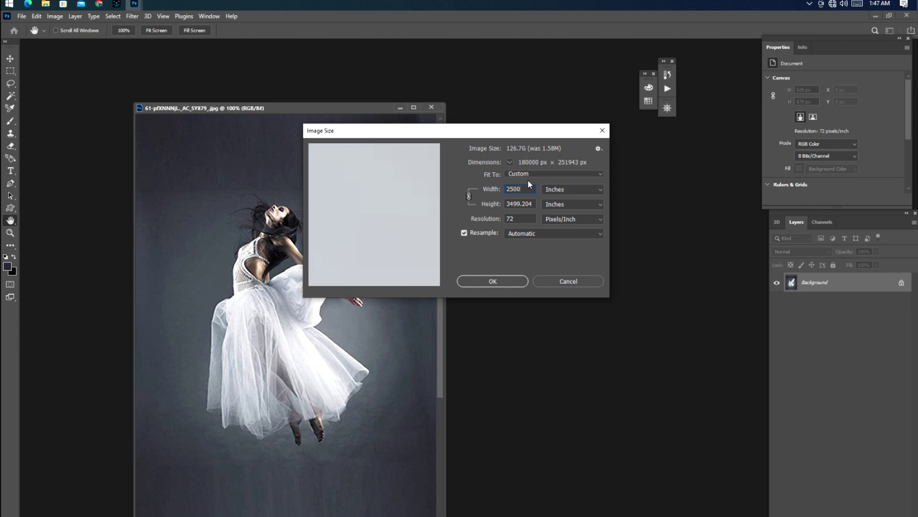
{"action": "double_click", "coordinate": [523, 219]}
{"action": "type", "text": "300"}
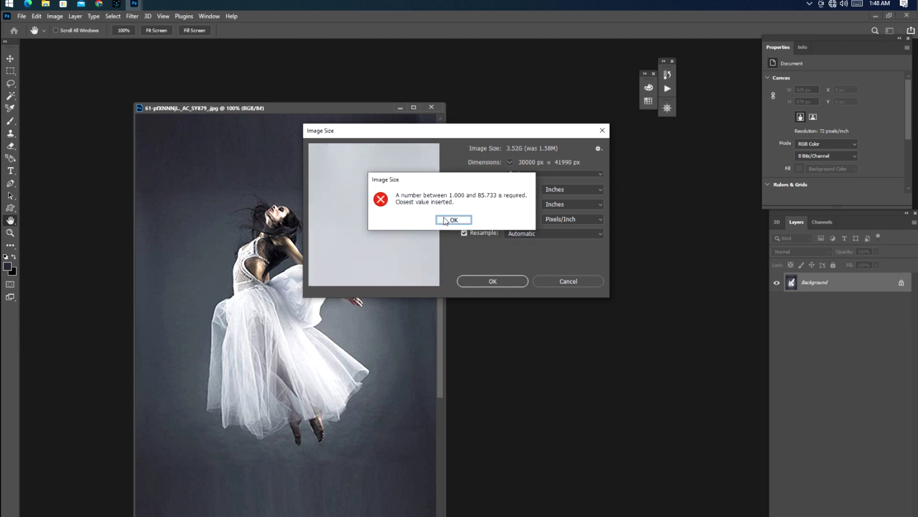
{"action": "left_click", "coordinate": [443, 217]}
{"action": "key", "text": "Escape"}
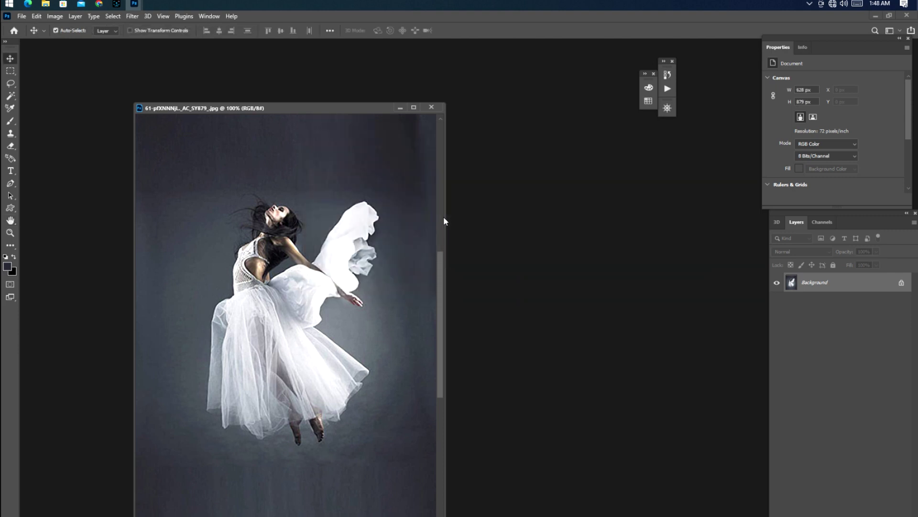
{"action": "key", "text": "f"}
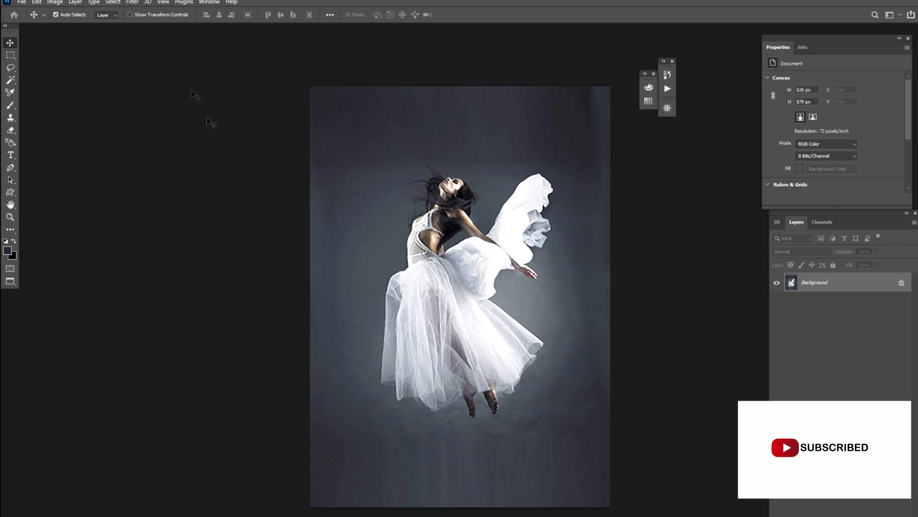
Step: Select the dancer with Select Subject and feather the selection by 10 px
{"action": "left_click", "coordinate": [114, 2]}
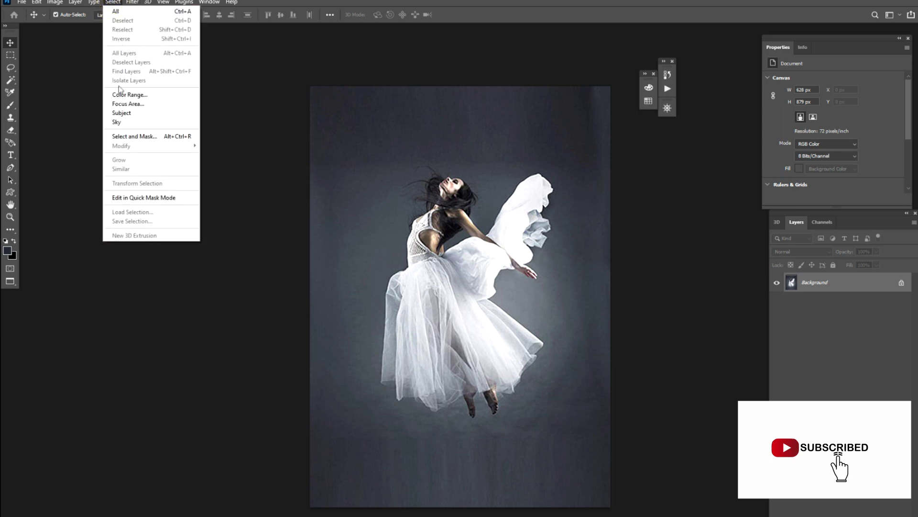
{"action": "left_click", "coordinate": [121, 112]}
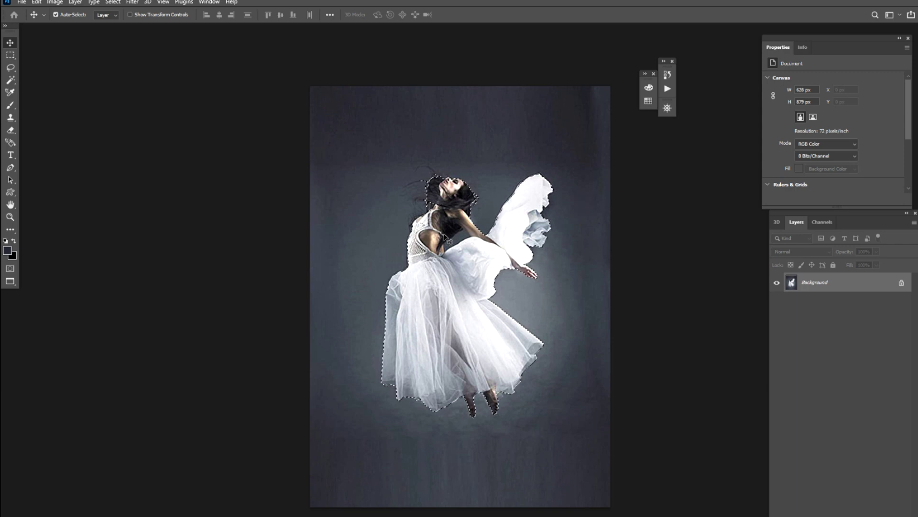
{"action": "key", "text": "l"}
{"action": "right_click", "coordinate": [435, 230]}
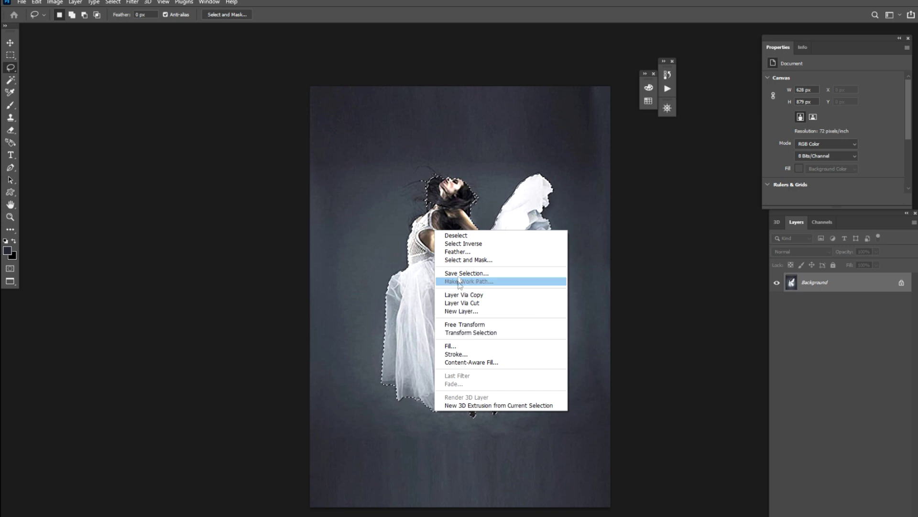
{"action": "left_click", "coordinate": [458, 251]}
{"action": "type", "text": "10"}
{"action": "key", "text": "Return"}
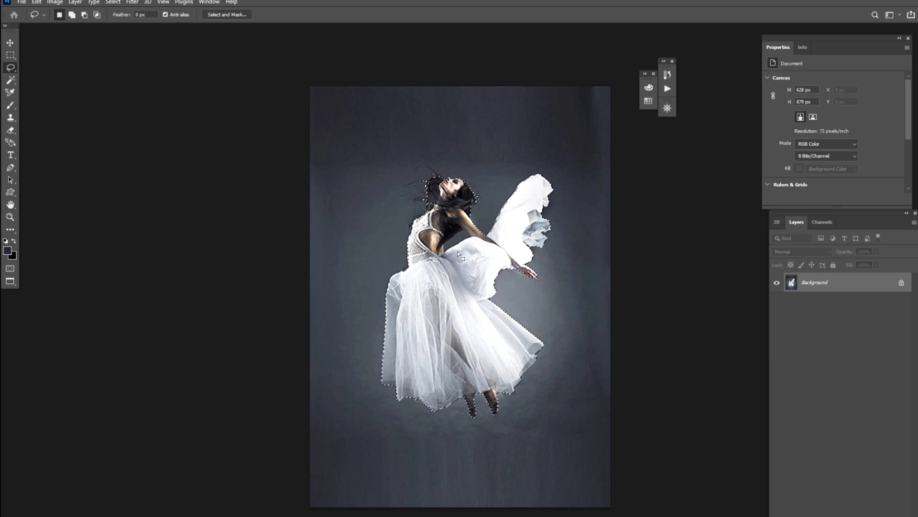
Step: Raise the feather to 15 px and copy the dancer onto a new Layer 1
{"action": "right_click", "coordinate": [458, 254]}
{"action": "left_click", "coordinate": [480, 273]}
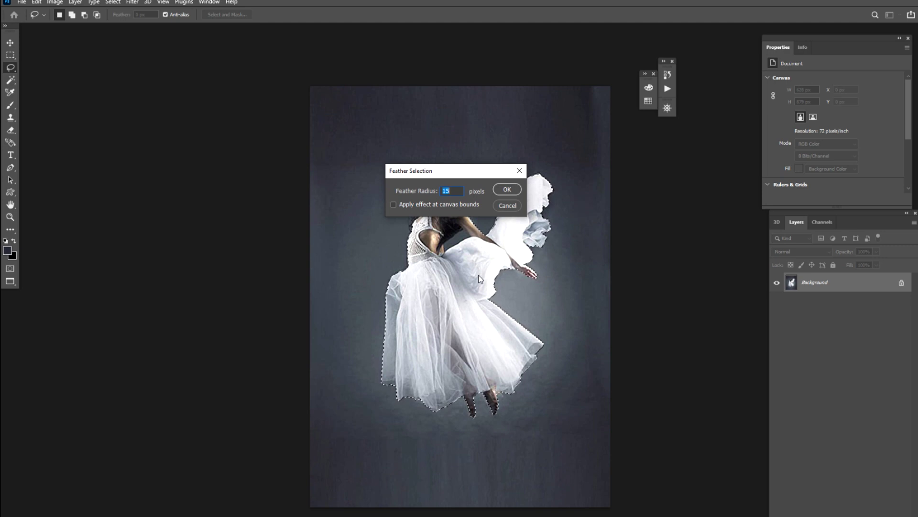
{"action": "key", "text": "Return"}
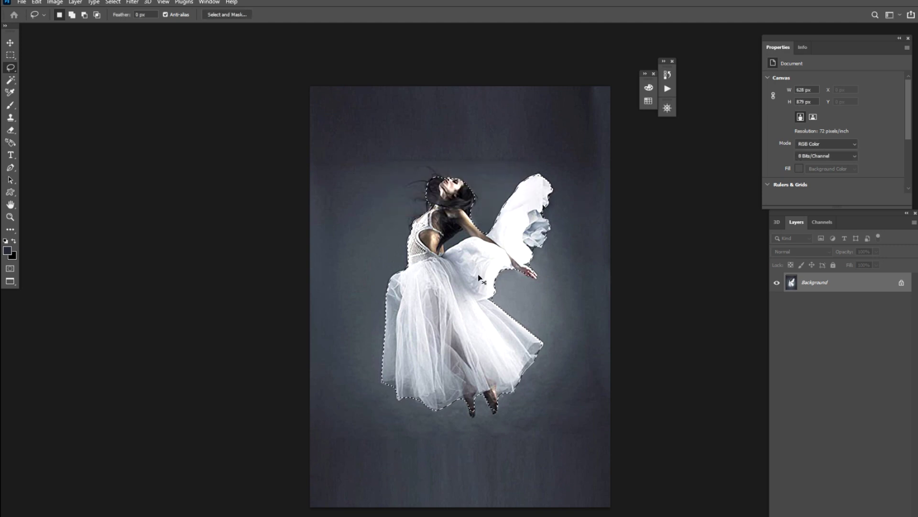
{"action": "key", "text": "ctrl+j"}
Step: Test shifting Layer 1 up and to the left with Free Transform, then cancel
{"action": "key", "text": "v"}
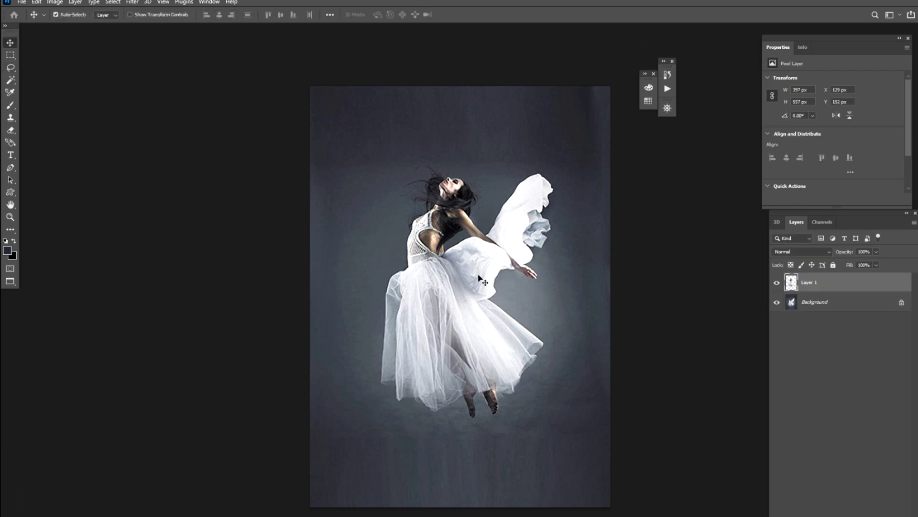
{"action": "key", "text": "ctrl+t"}
{"action": "left_click_drag", "start_coordinate": [485, 275], "coordinate": [442, 249]}
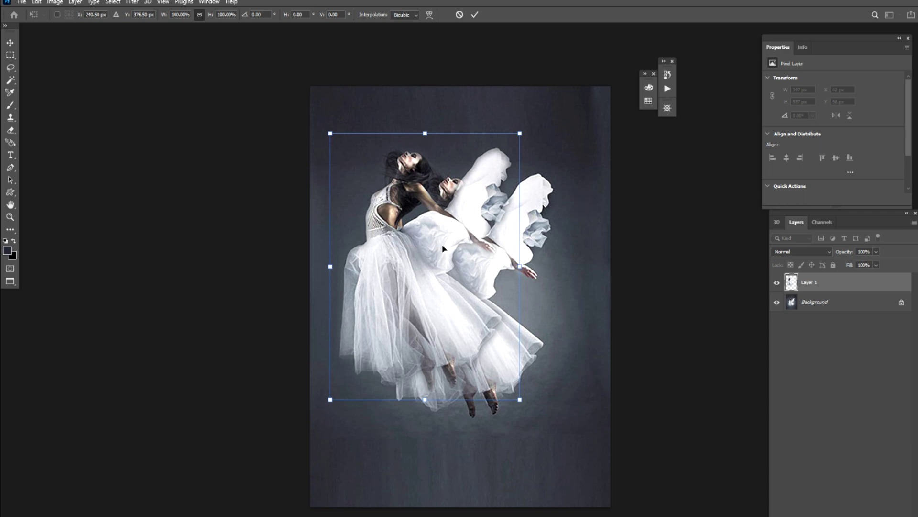
{"action": "key", "text": "Escape"}
Step: Hide Background, try Darken on Layer 1, then settle on the Screen blend mode
{"action": "key", "text": "ctrl"}
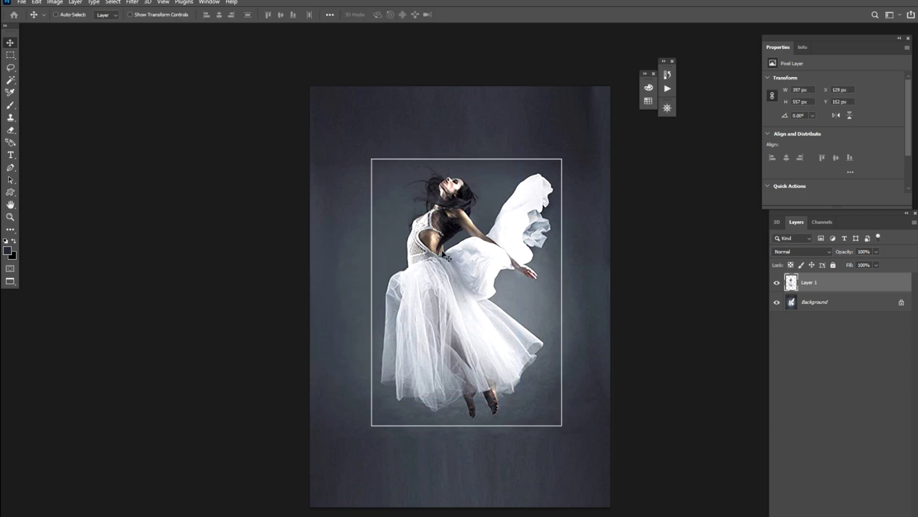
{"action": "left_click", "coordinate": [776, 302]}
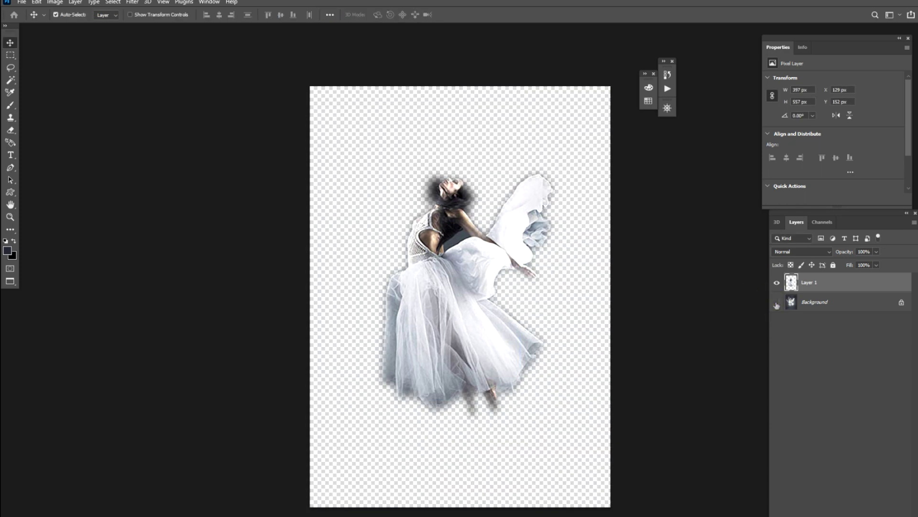
{"action": "left_click", "coordinate": [801, 250]}
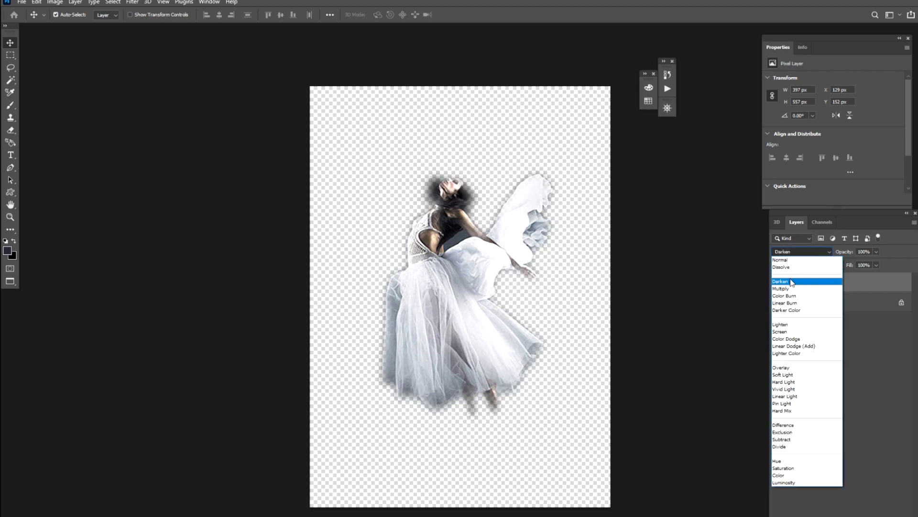
{"action": "left_click", "coordinate": [790, 283]}
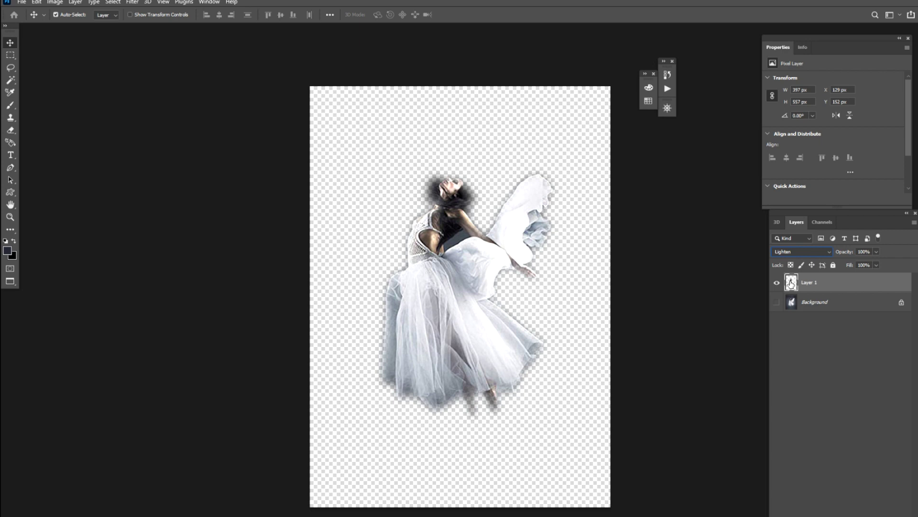
{"action": "left_click", "coordinate": [776, 302]}
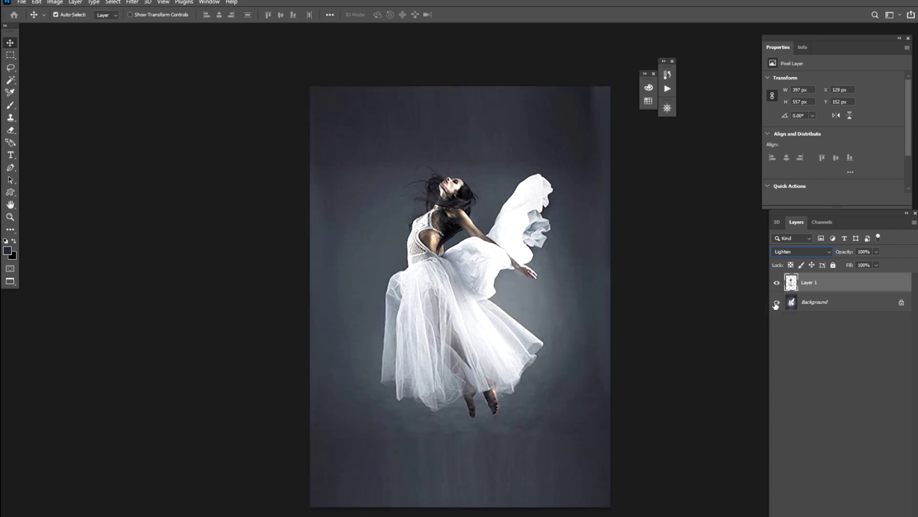
{"action": "key", "text": "Down"}
{"action": "key", "text": "Down"}
{"action": "key", "text": "Up"}
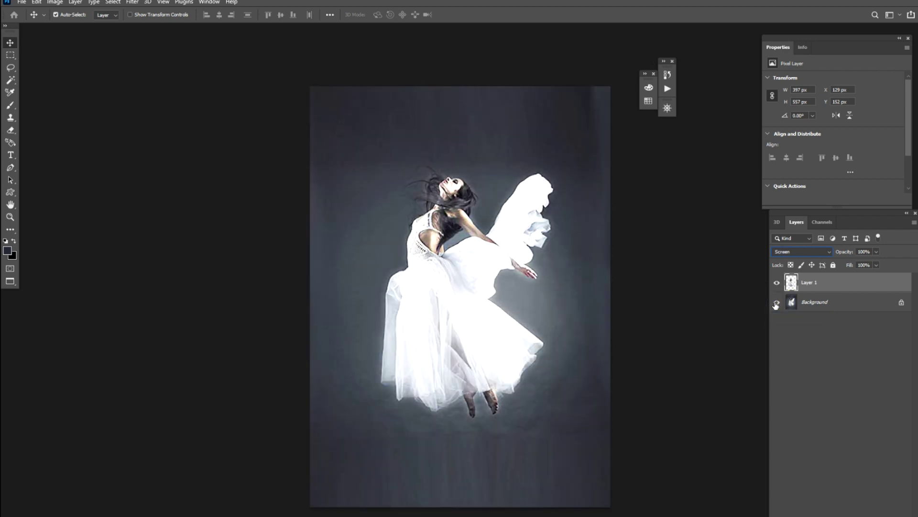
Step: Preview another up-left offset of the dancer, cancel it, and select Background
{"action": "key", "text": "ctrl"}
{"action": "key", "text": "ctrl+alt+t"}
{"action": "left_click_drag", "start_coordinate": [501, 289], "coordinate": [439, 258]}
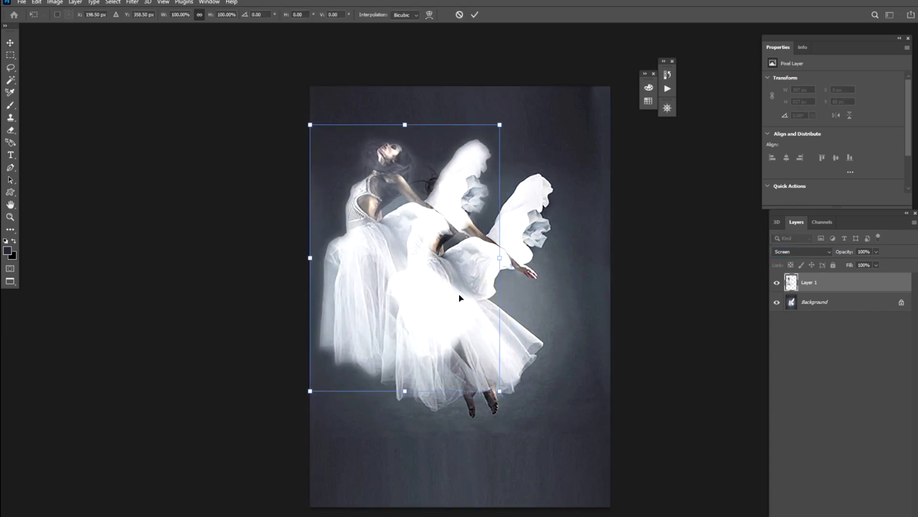
{"action": "key", "text": "Escape"}
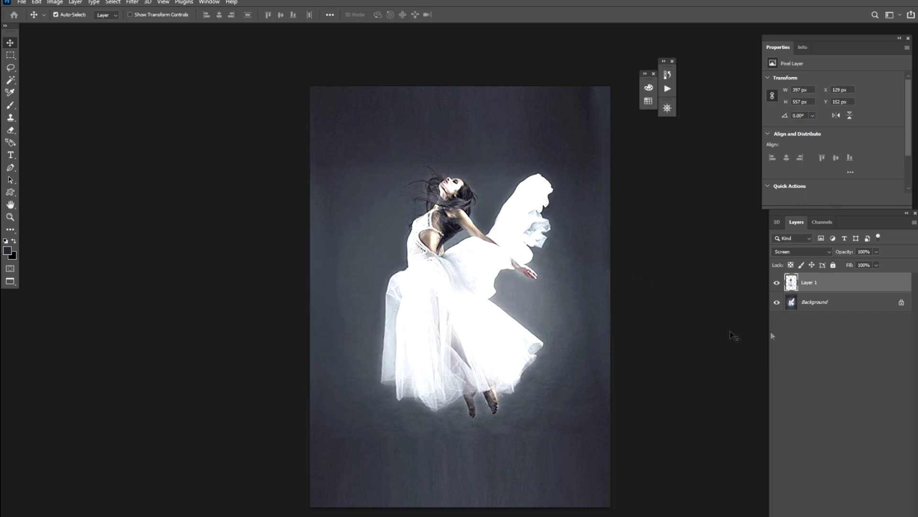
{"action": "left_click", "coordinate": [814, 306]}
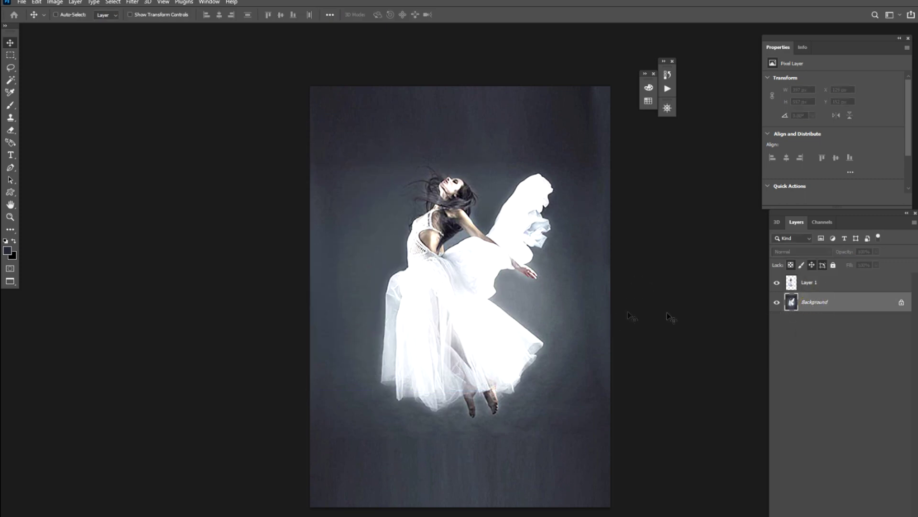
Step: Move the whole Background photo down about 152 px and deselect
{"action": "key", "text": "ctrl+a"}
{"action": "key", "text": "ctrl+t"}
{"action": "left_click_drag", "start_coordinate": [581, 298], "coordinate": [580, 366]}
{"action": "key", "text": "Return"}
{"action": "key", "text": "ctrl+d"}
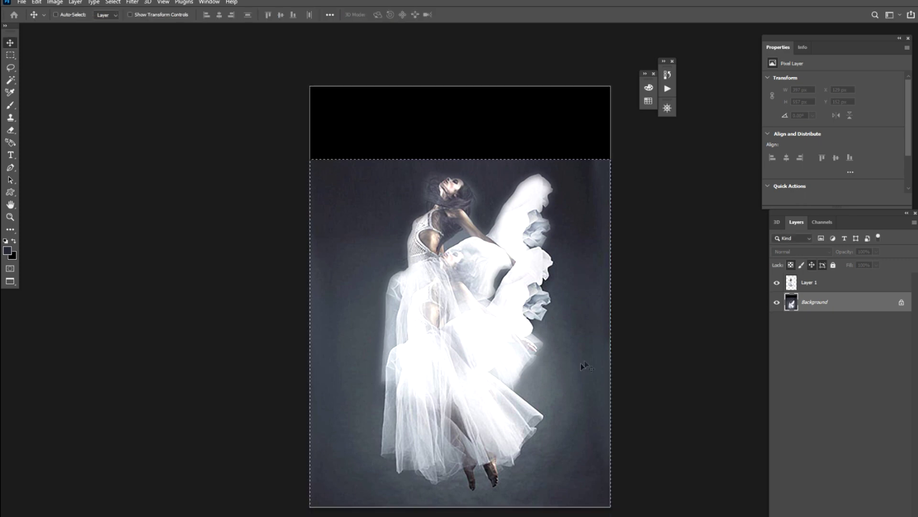
Step: Move Layer 1 down the same amount so the dancer realigns with the backdrop
{"action": "left_click", "coordinate": [791, 285]}
{"action": "key", "text": "ctrl"}
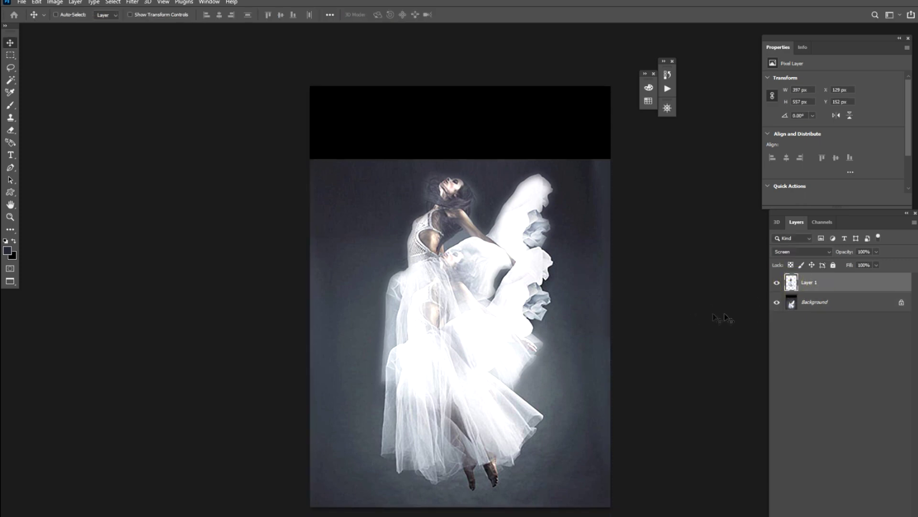
{"action": "key", "text": "ctrl+t"}
{"action": "left_click_drag", "start_coordinate": [496, 277], "coordinate": [497, 353]}
{"action": "key", "text": "Return"}
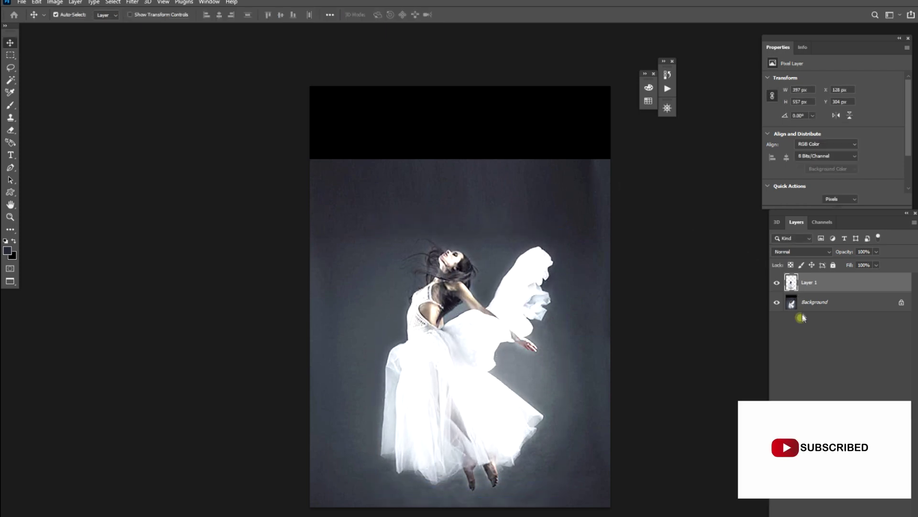
{"action": "left_click", "coordinate": [804, 307]}
Step: Content-Aware Fill the black top strip with grey backdrop matching the photo
{"action": "key", "text": "m"}
{"action": "left_click_drag", "start_coordinate": [289, 71], "coordinate": [638, 204]}
{"action": "right_click", "coordinate": [560, 185]}
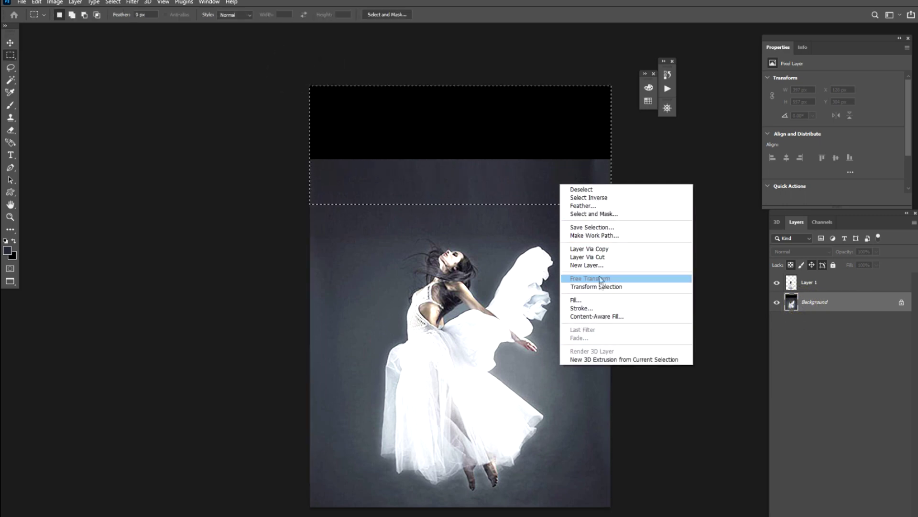
{"action": "left_click", "coordinate": [602, 299]}
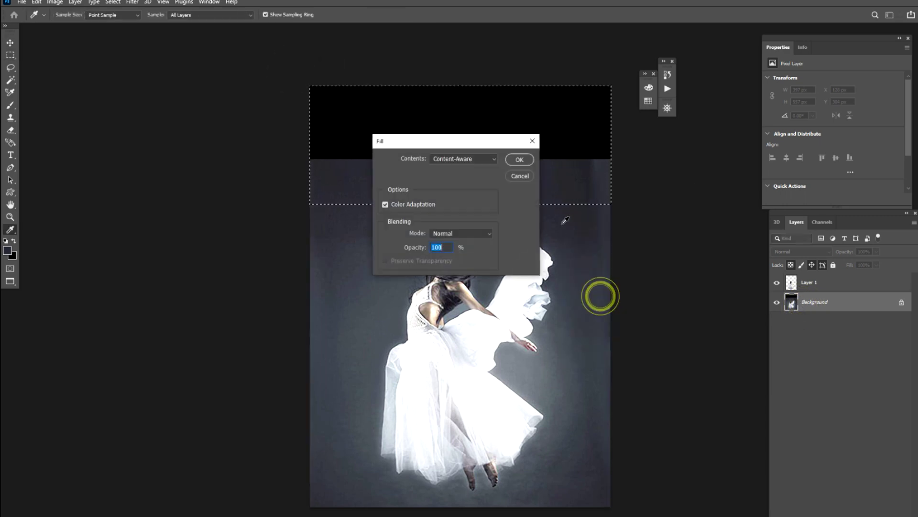
{"action": "left_click", "coordinate": [512, 162]}
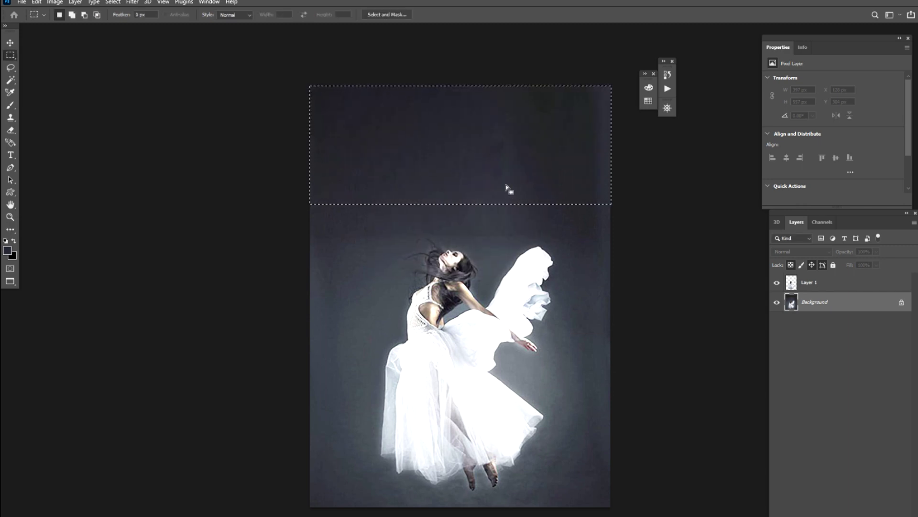
{"action": "key", "text": "v"}
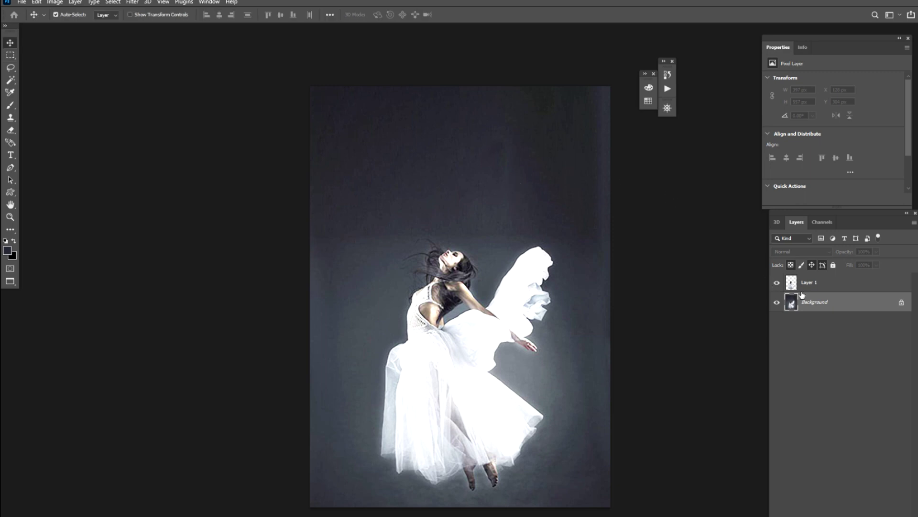
{"action": "left_click", "coordinate": [803, 287]}
Step: Offset the Layer 1 ghost dancer up and to the left and commit it
{"action": "key", "text": "ctrl+t"}
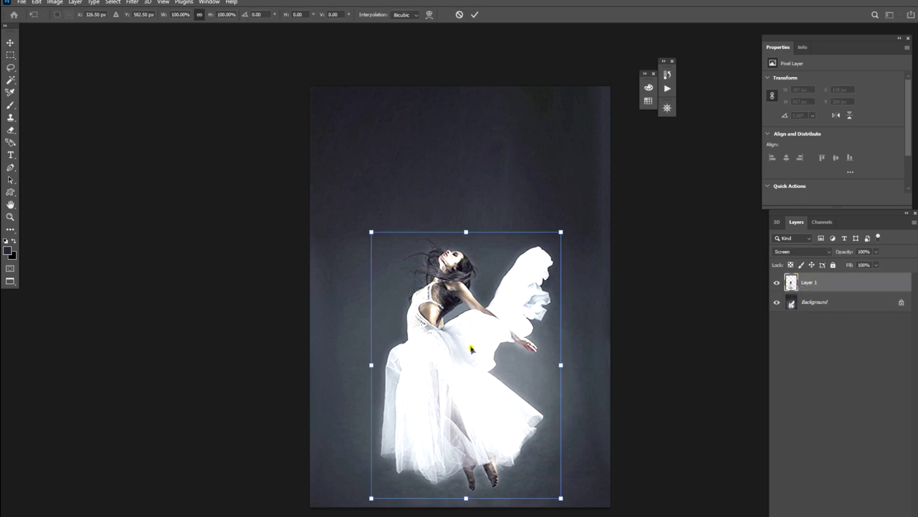
{"action": "left_click_drag", "start_coordinate": [471, 348], "coordinate": [445, 305]}
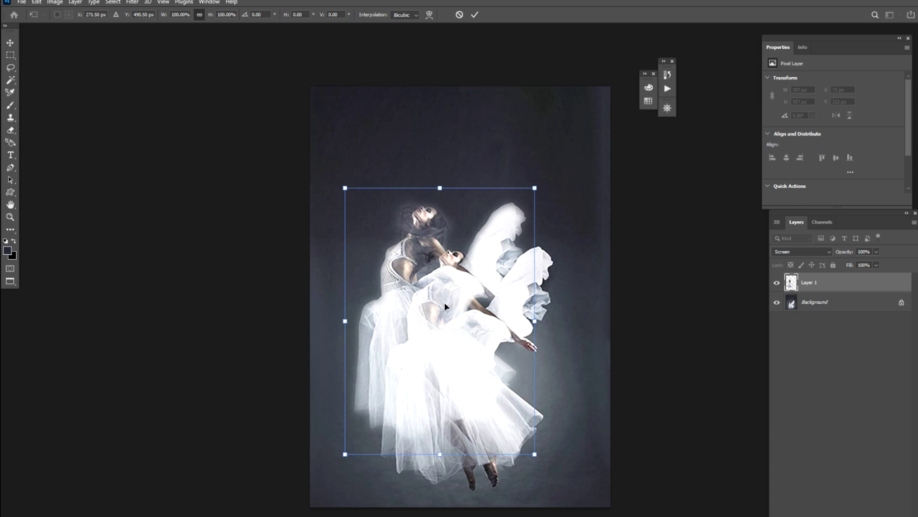
{"action": "key", "text": "Escape"}
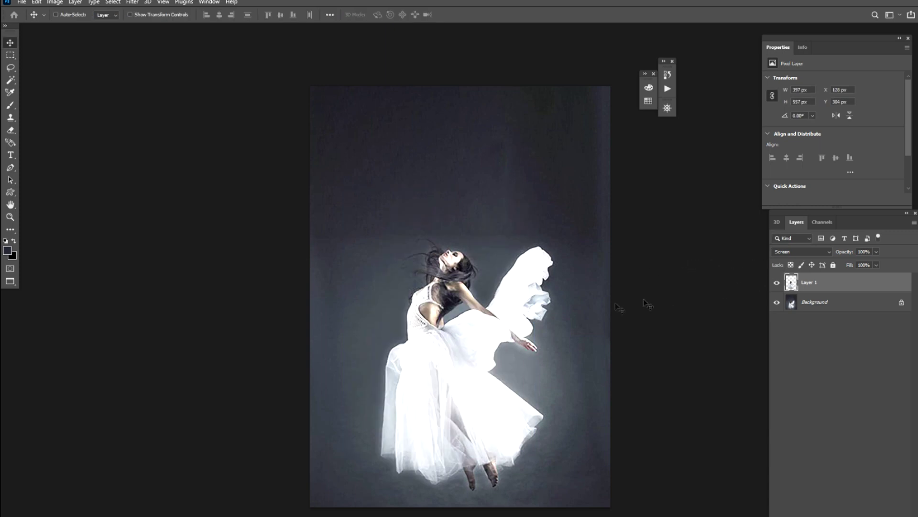
{"action": "key", "text": "ctrl+t"}
{"action": "left_click_drag", "start_coordinate": [471, 335], "coordinate": [444, 288]}
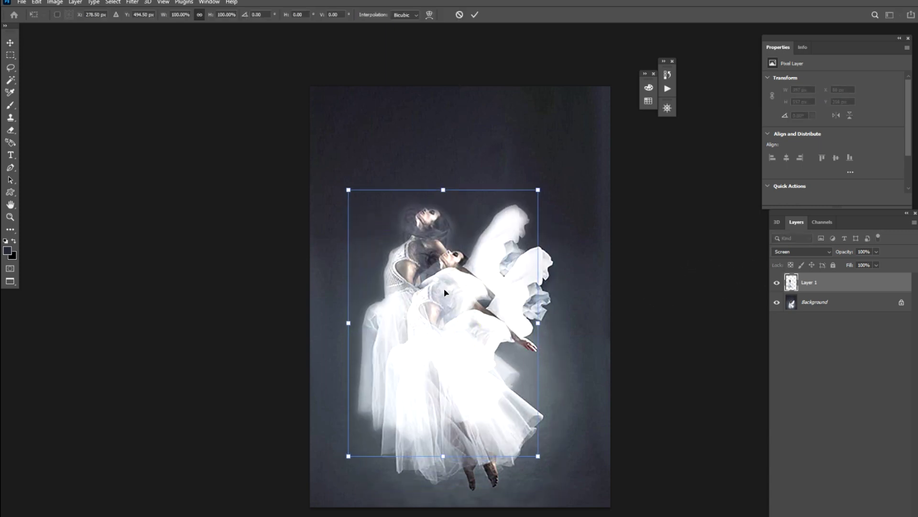
{"action": "key", "text": "Return"}
Step: Set Layer 1 opacity to 33% and move it back over the original dancer
{"action": "left_click", "coordinate": [876, 252]}
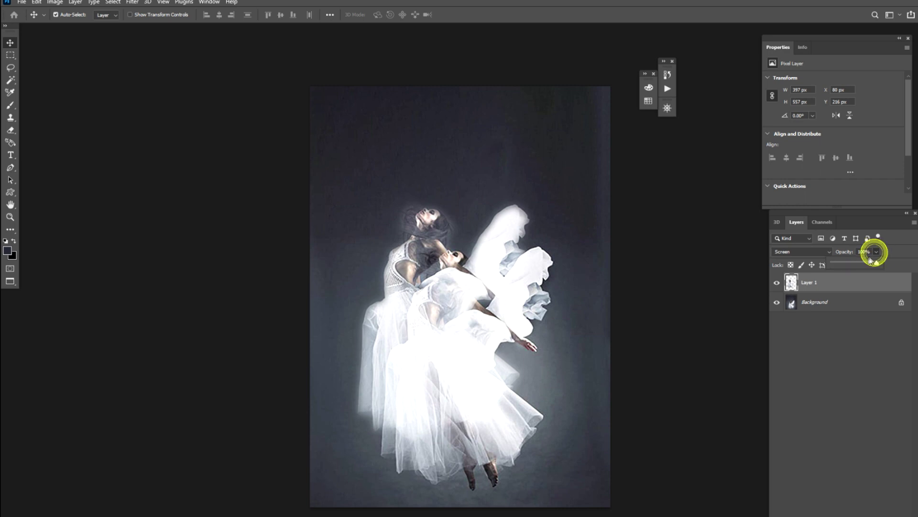
{"action": "left_click_drag", "start_coordinate": [857, 263], "coordinate": [847, 265]}
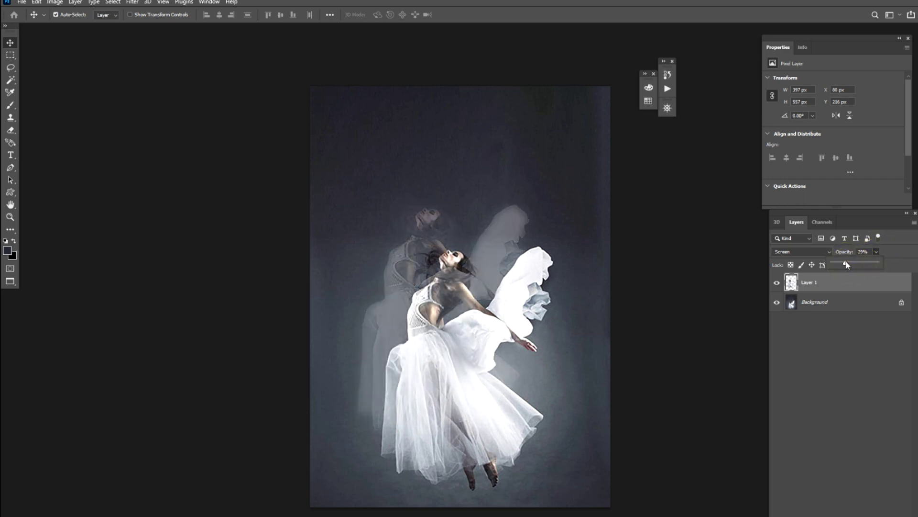
{"action": "key", "text": "Return"}
{"action": "key", "text": "ctrl+t"}
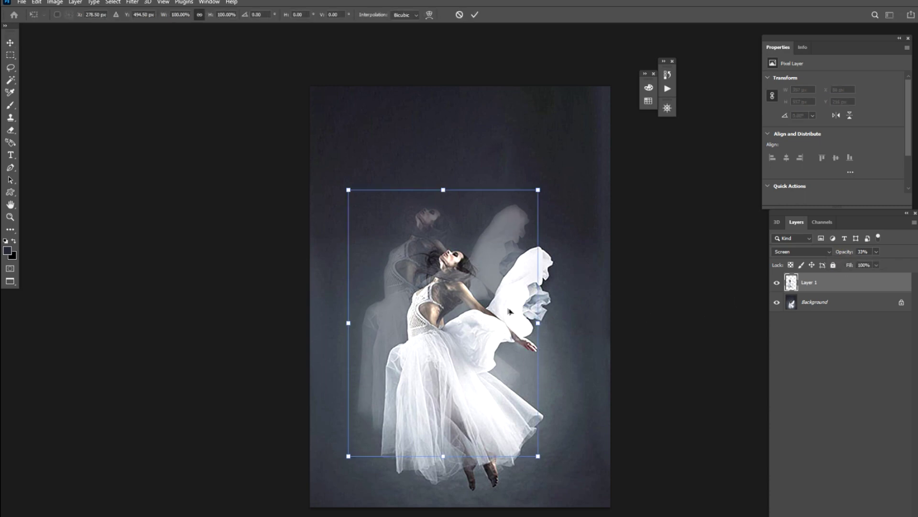
{"action": "left_click_drag", "start_coordinate": [499, 309], "coordinate": [523, 351]}
{"action": "key", "text": "Return"}
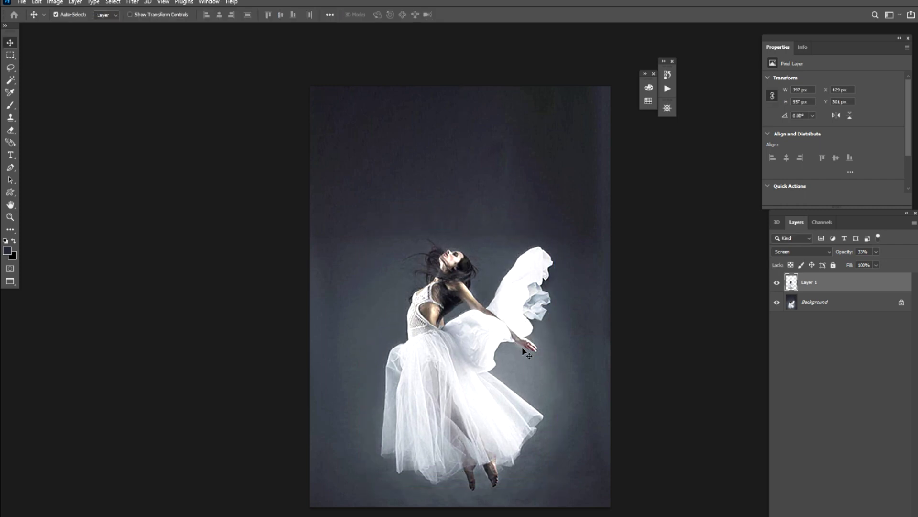
Step: Convert Layer 1 to an embedded smart object and show the Timeline panel
{"action": "right_click", "coordinate": [819, 286]}
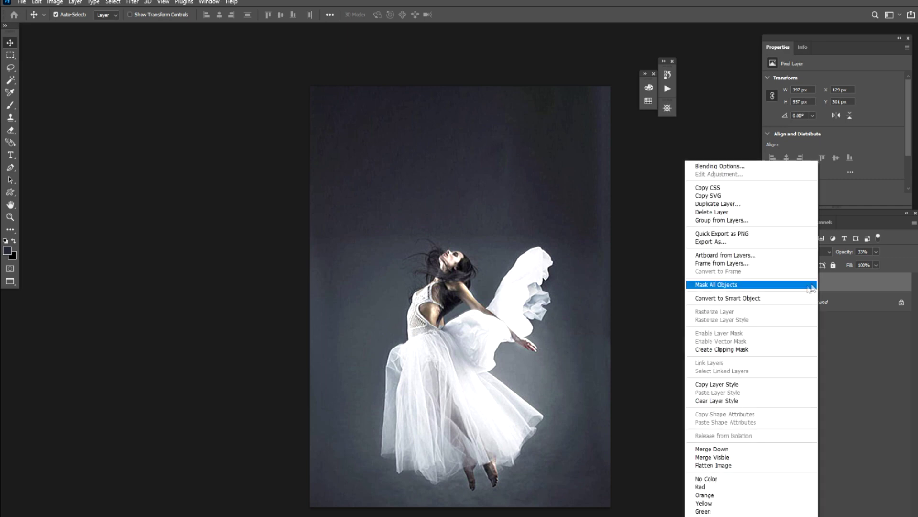
{"action": "left_click", "coordinate": [763, 299]}
{"action": "left_click_drag", "start_coordinate": [507, 347], "coordinate": [501, 310]}
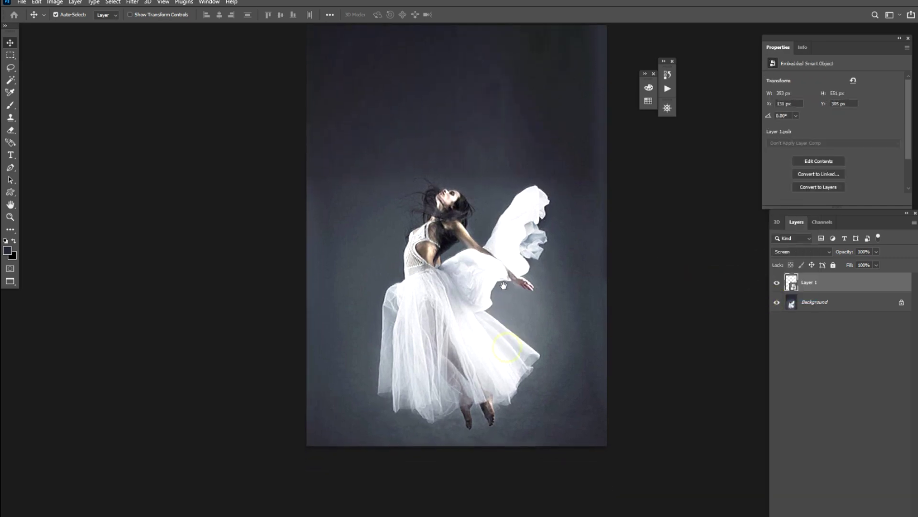
{"action": "left_click", "coordinate": [209, 3]}
{"action": "left_click", "coordinate": [222, 331]}
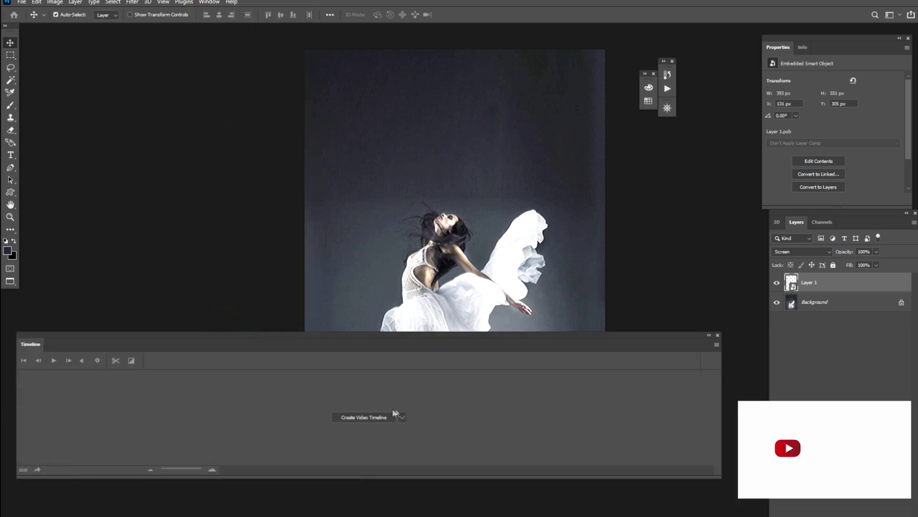
Step: Create a video timeline, add a starting Transform keyframe on Layer 1, and move to 0:00:04:07
{"action": "left_click", "coordinate": [380, 417]}
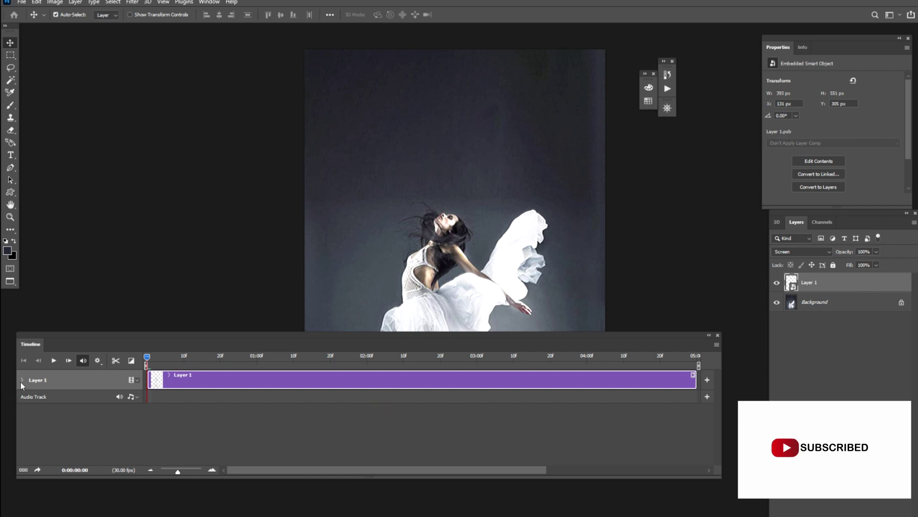
{"action": "left_click", "coordinate": [22, 380]}
{"action": "left_click", "coordinate": [52, 395]}
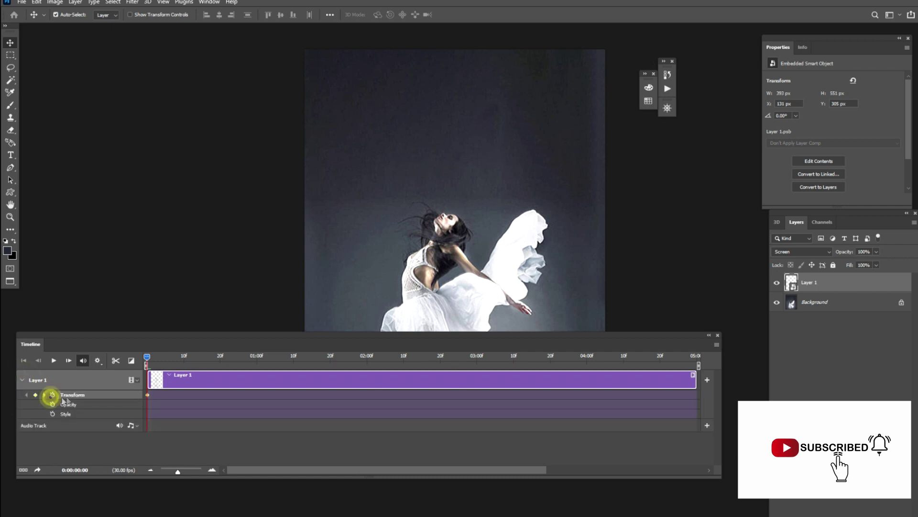
{"action": "left_click_drag", "start_coordinate": [148, 357], "coordinate": [612, 357]}
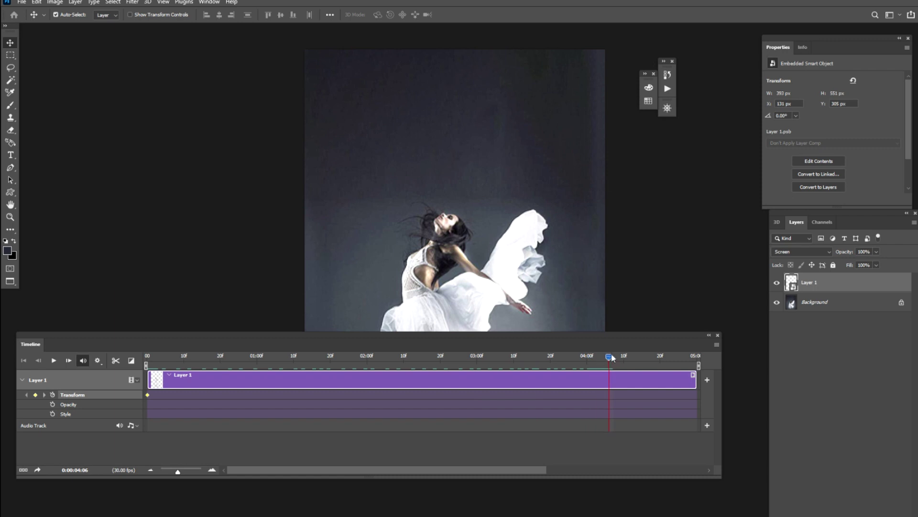
{"action": "left_click_drag", "start_coordinate": [453, 341], "coordinate": [507, 445]}
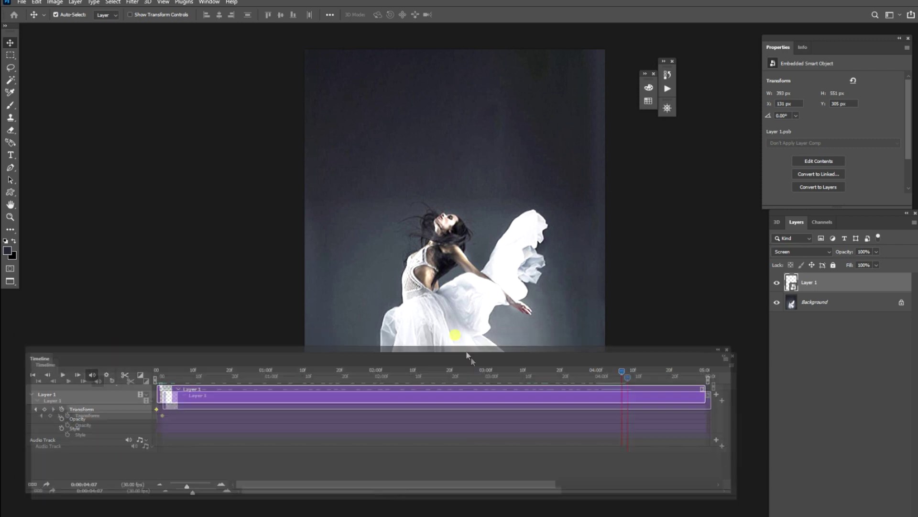
Step: Free-transform Layer 1 and nudge the ghost dancer up and left off the canvas, recording a four-second keyframe
{"action": "key", "text": "ctrl"}
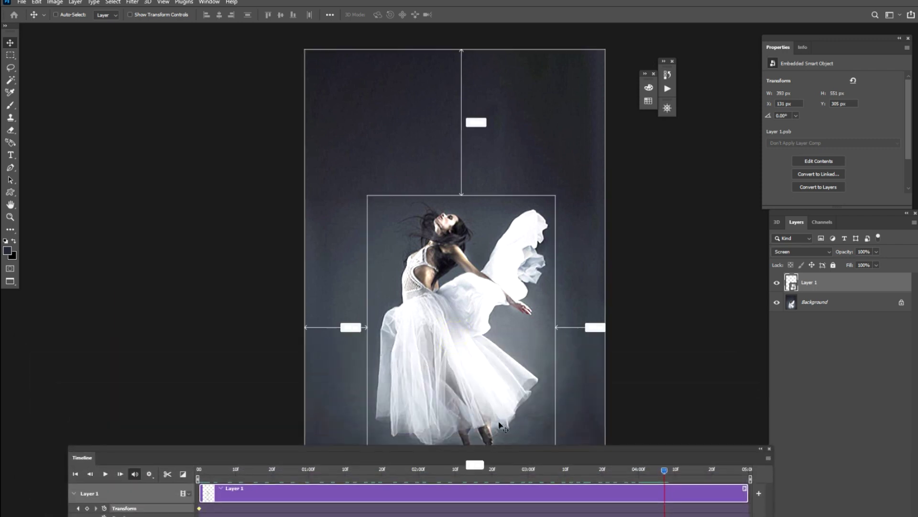
{"action": "key", "text": "ctrl+t"}
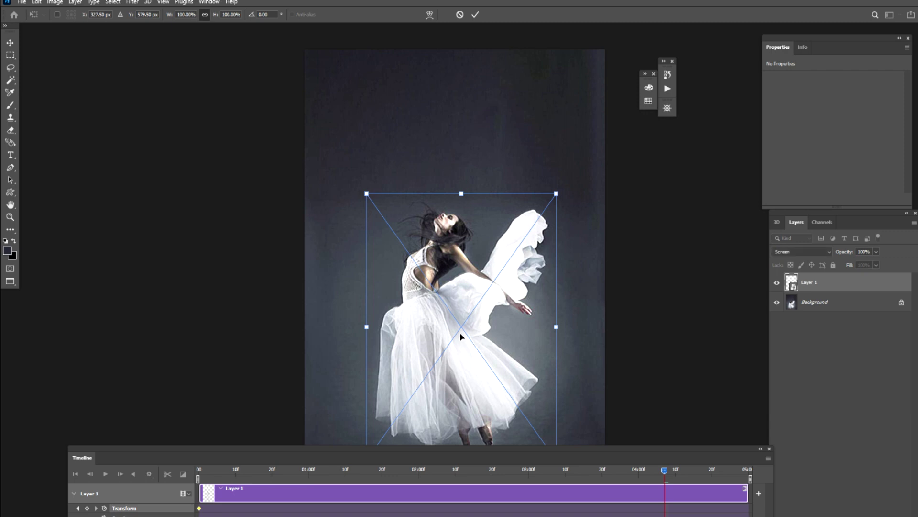
{"action": "key", "text": "Up"}
{"action": "key", "text": "Up"}
{"action": "key", "text": "Up"}
{"action": "key", "text": "Up"}
{"action": "key", "text": "Up"}
{"action": "key", "text": "Up"}
{"action": "key", "text": "Up"}
{"action": "key", "text": "Up"}
{"action": "key", "text": "Up"}
{"action": "key", "text": "Up"}
{"action": "key", "text": "Up"}
{"action": "key", "text": "Up"}
{"action": "key", "text": "Up"}
{"action": "key", "text": "Up"}
{"action": "key", "text": "Up"}
{"action": "key", "text": "Up"}
{"action": "key", "text": "Up"}
{"action": "key", "text": "Up"}
{"action": "key", "text": "Up"}
{"action": "key", "text": "Up"}
{"action": "key", "text": "Up"}
{"action": "key", "text": "Up"}
{"action": "key", "text": "Up"}
{"action": "key", "text": "Up"}
{"action": "key", "text": "Up"}
{"action": "key", "text": "Up"}
{"action": "key", "text": "Up"}
{"action": "key", "text": "Up"}
{"action": "key", "text": "Up"}
{"action": "key", "text": "Up"}
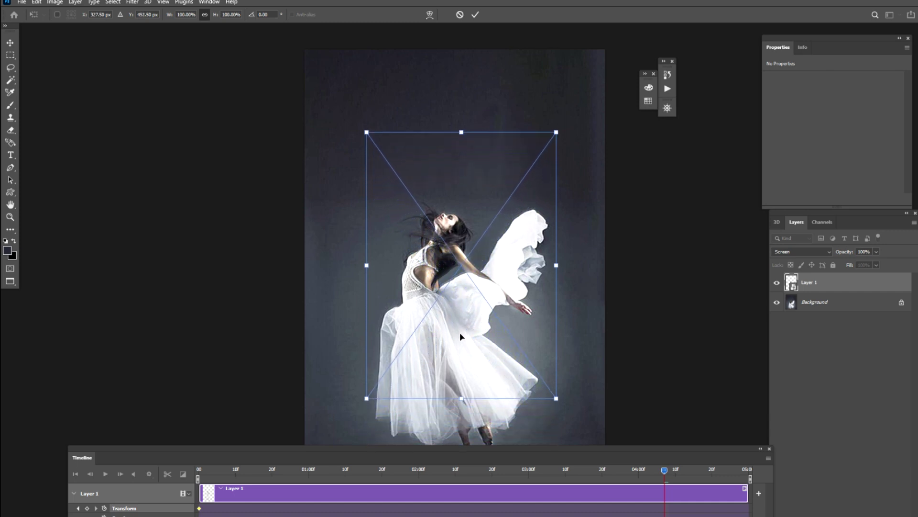
{"action": "key", "text": "Up"}
{"action": "key", "text": "Up"}
{"action": "key", "text": "Up"}
{"action": "key", "text": "Left"}
{"action": "key", "text": "Left"}
{"action": "key", "text": "Left"}
{"action": "key", "text": "Left"}
{"action": "key", "text": "Left"}
{"action": "key", "text": "Left"}
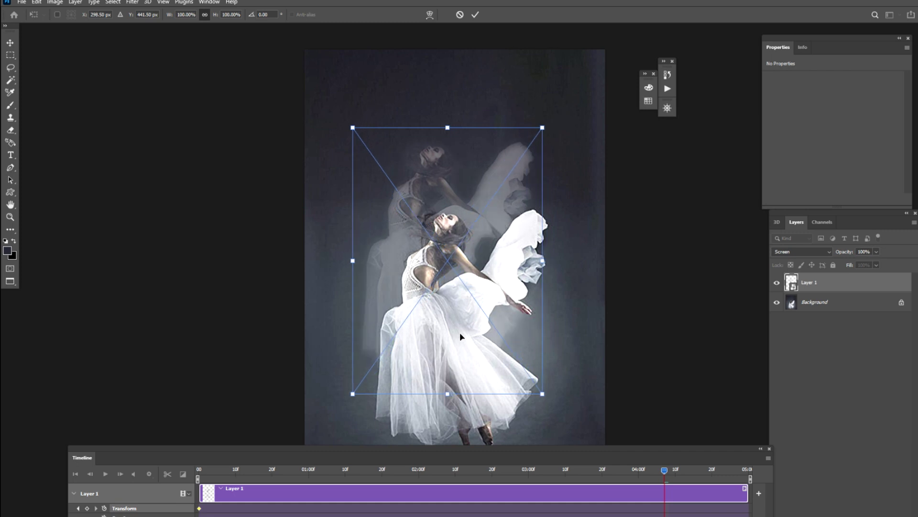
{"action": "key", "text": "Up"}
{"action": "key", "text": "Up"}
{"action": "key", "text": "Up"}
{"action": "key", "text": "Up"}
{"action": "key", "text": "Up"}
{"action": "key", "text": "Up"}
{"action": "key", "text": "Up"}
{"action": "key", "text": "Up"}
{"action": "key", "text": "Up"}
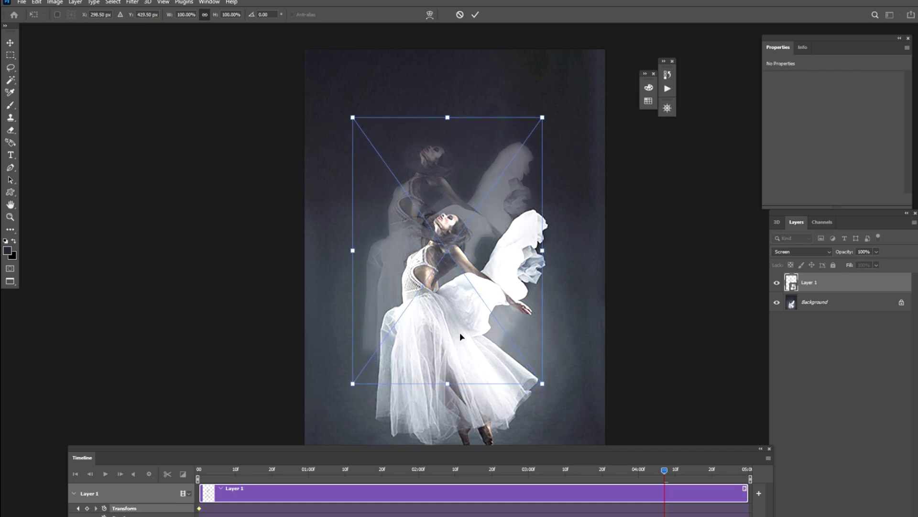
{"action": "key", "text": "Up"}
{"action": "key", "text": "Up"}
{"action": "key", "text": "Up"}
{"action": "key", "text": "Left"}
{"action": "key", "text": "Left"}
{"action": "key", "text": "Left"}
{"action": "key", "text": "Left"}
{"action": "key", "text": "Left"}
{"action": "key", "text": "Left"}
{"action": "key", "text": "Up"}
{"action": "key", "text": "Up"}
{"action": "key", "text": "Up"}
{"action": "key", "text": "Up"}
{"action": "key", "text": "Up"}
{"action": "key", "text": "Up"}
{"action": "key", "text": "Up"}
{"action": "key", "text": "Up"}
{"action": "key", "text": "Up"}
{"action": "key", "text": "Left"}
{"action": "key", "text": "Left"}
{"action": "key", "text": "Left"}
{"action": "key", "text": "Left"}
{"action": "key", "text": "Left"}
{"action": "key", "text": "Left"}
{"action": "key", "text": "Left"}
{"action": "key", "text": "Left"}
{"action": "key", "text": "Left"}
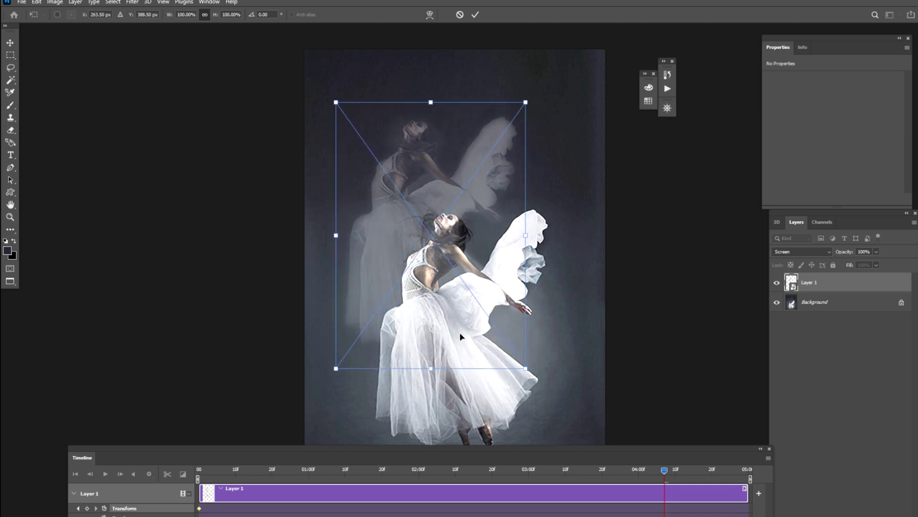
{"action": "key", "text": "Left"}
{"action": "key", "text": "Left"}
{"action": "key", "text": "Left"}
{"action": "key", "text": "Left"}
{"action": "key", "text": "Left"}
{"action": "key", "text": "Left"}
{"action": "key", "text": "Left"}
{"action": "key", "text": "Left"}
{"action": "key", "text": "Left"}
{"action": "key", "text": "Left"}
{"action": "key", "text": "Left"}
{"action": "key", "text": "Left"}
{"action": "key", "text": "Left"}
{"action": "key", "text": "Left"}
{"action": "key", "text": "Left"}
{"action": "key", "text": "Up"}
{"action": "key", "text": "Up"}
{"action": "key", "text": "Up"}
{"action": "key", "text": "Up"}
{"action": "key", "text": "Up"}
{"action": "key", "text": "Up"}
{"action": "key", "text": "Up"}
{"action": "key", "text": "Up"}
{"action": "key", "text": "Up"}
{"action": "key", "text": "Up"}
{"action": "key", "text": "Up"}
{"action": "key", "text": "Up"}
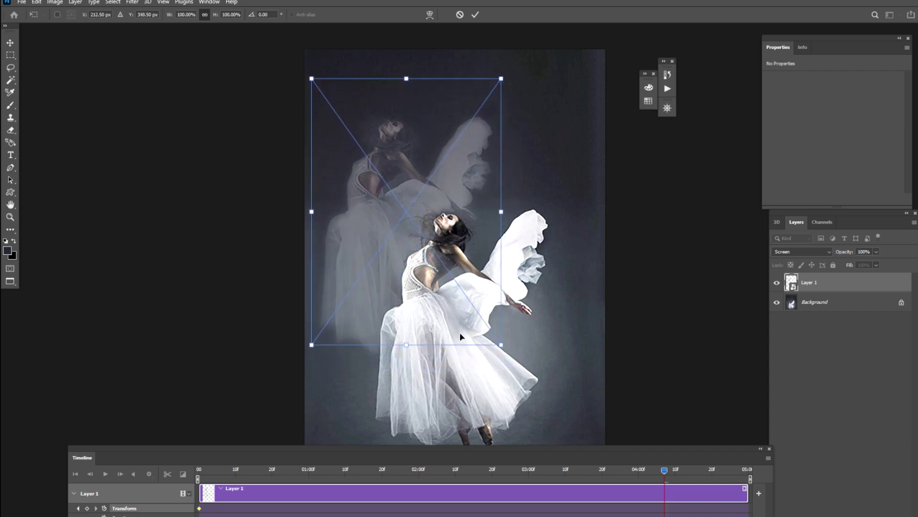
{"action": "key", "text": "Up"}
{"action": "key", "text": "Up"}
{"action": "key", "text": "Up"}
{"action": "key", "text": "Left"}
{"action": "key", "text": "Left"}
{"action": "key", "text": "Left"}
{"action": "key", "text": "Left"}
{"action": "key", "text": "Left"}
{"action": "key", "text": "Left"}
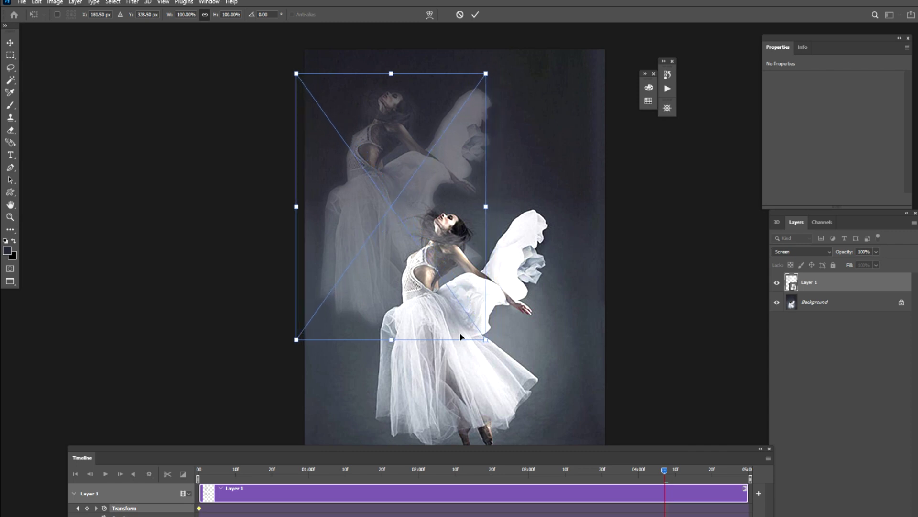
{"action": "key", "text": "Left"}
{"action": "key", "text": "Left"}
{"action": "key", "text": "Left"}
{"action": "key", "text": "Up"}
{"action": "key", "text": "Up"}
{"action": "key", "text": "Up"}
{"action": "key", "text": "Up"}
{"action": "key", "text": "Up"}
{"action": "key", "text": "Up"}
{"action": "key", "text": "Up"}
{"action": "key", "text": "Left"}
{"action": "key", "text": "Left"}
{"action": "key", "text": "Left"}
{"action": "key", "text": "Left"}
{"action": "key", "text": "Left"}
{"action": "key", "text": "Left"}
{"action": "key", "text": "Left"}
{"action": "key", "text": "Left"}
{"action": "key", "text": "Left"}
{"action": "key", "text": "Up"}
{"action": "key", "text": "Left"}
{"action": "key", "text": "Left"}
{"action": "key", "text": "Left"}
{"action": "key", "text": "Left"}
{"action": "key", "text": "Left"}
{"action": "key", "text": "Left"}
{"action": "key", "text": "Left"}
{"action": "key", "text": "Left"}
{"action": "key", "text": "Left"}
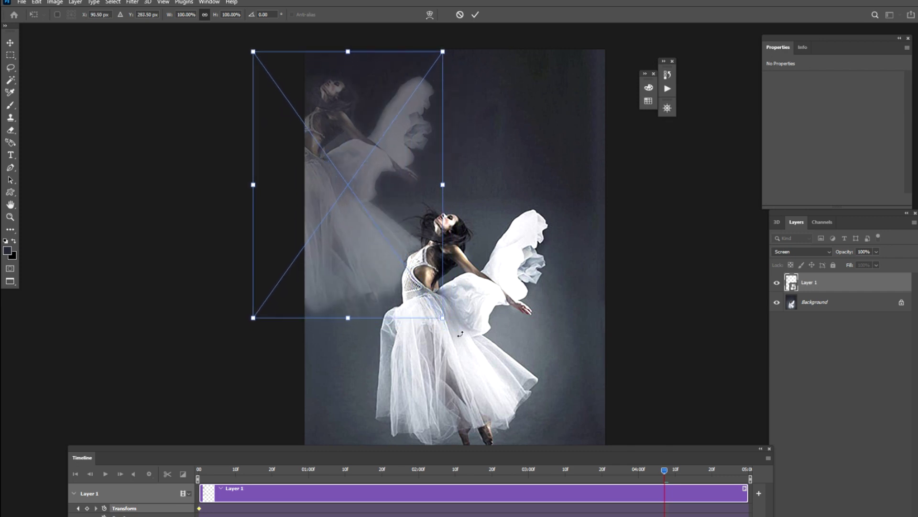
{"action": "key", "text": "Up"}
{"action": "key", "text": "Up"}
{"action": "key", "text": "Up"}
{"action": "key", "text": "Left"}
{"action": "key", "text": "Left"}
{"action": "key", "text": "Left"}
{"action": "key", "text": "Left"}
{"action": "key", "text": "Left"}
{"action": "key", "text": "Left"}
{"action": "key", "text": "Left"}
{"action": "key", "text": "Left"}
{"action": "key", "text": "Left"}
{"action": "key", "text": "Left"}
{"action": "key", "text": "Left"}
{"action": "key", "text": "Left"}
{"action": "key", "text": "Left"}
{"action": "key", "text": "Left"}
{"action": "key", "text": "Left"}
{"action": "key", "text": "Left"}
{"action": "key", "text": "Left"}
{"action": "key", "text": "Left"}
{"action": "key", "text": "Left"}
{"action": "key", "text": "Left"}
{"action": "key", "text": "Left"}
{"action": "key", "text": "Left"}
{"action": "key", "text": "Left"}
{"action": "key", "text": "Left"}
{"action": "key", "text": "Left"}
{"action": "key", "text": "Left"}
{"action": "key", "text": "Left"}
{"action": "key", "text": "Left"}
{"action": "key", "text": "Left"}
{"action": "key", "text": "Left"}
{"action": "key", "text": "Left"}
{"action": "key", "text": "Left"}
{"action": "key", "text": "Left"}
{"action": "key", "text": "Left"}
{"action": "key", "text": "Left"}
{"action": "key", "text": "Left"}
{"action": "key", "text": "Left"}
{"action": "key", "text": "Left"}
{"action": "key", "text": "Left"}
{"action": "key", "text": "Left"}
{"action": "key", "text": "Left"}
{"action": "key", "text": "Left"}
{"action": "key", "text": "Left"}
{"action": "key", "text": "Left"}
{"action": "key", "text": "Left"}
{"action": "key", "text": "Left"}
{"action": "key", "text": "Left"}
{"action": "key", "text": "Left"}
{"action": "key", "text": "Left"}
{"action": "key", "text": "Left"}
{"action": "key", "text": "Left"}
{"action": "key", "text": "Left"}
{"action": "key", "text": "Left"}
{"action": "key", "text": "Left"}
{"action": "key", "text": "Left"}
{"action": "key", "text": "Left"}
{"action": "key", "text": "Left"}
{"action": "key", "text": "Left"}
{"action": "key", "text": "Left"}
{"action": "key", "text": "Left"}
{"action": "key", "text": "Left"}
{"action": "key", "text": "Return"}
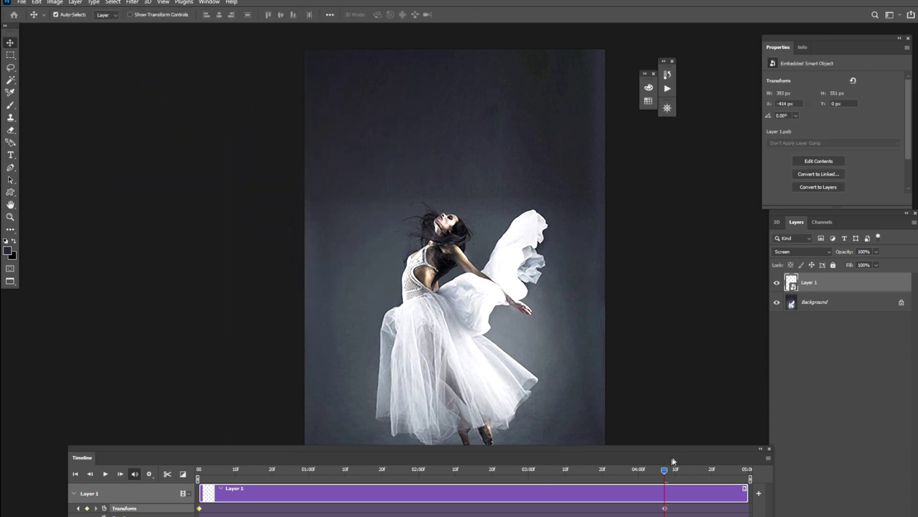
Step: Scrub and play the timeline to preview the ghost's drift around the one-second mark
{"action": "left_click_drag", "start_coordinate": [663, 473], "coordinate": [217, 470]}
{"action": "key", "text": "space"}
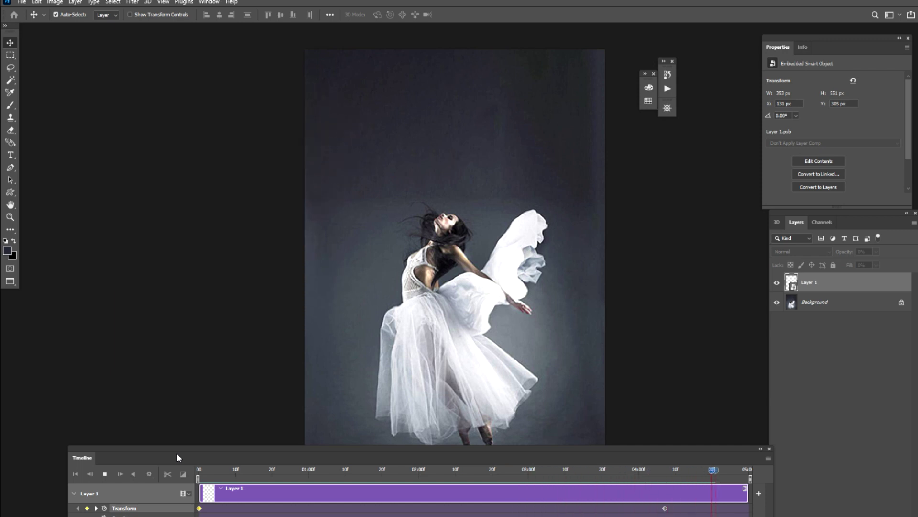
{"action": "mouse_move", "coordinate": [741, 473]}
{"action": "left_mouse_down"}
{"action": "mouse_move", "coordinate": [278, 475]}
{"action": "mouse_move", "coordinate": [324, 483]}
{"action": "left_mouse_up"}
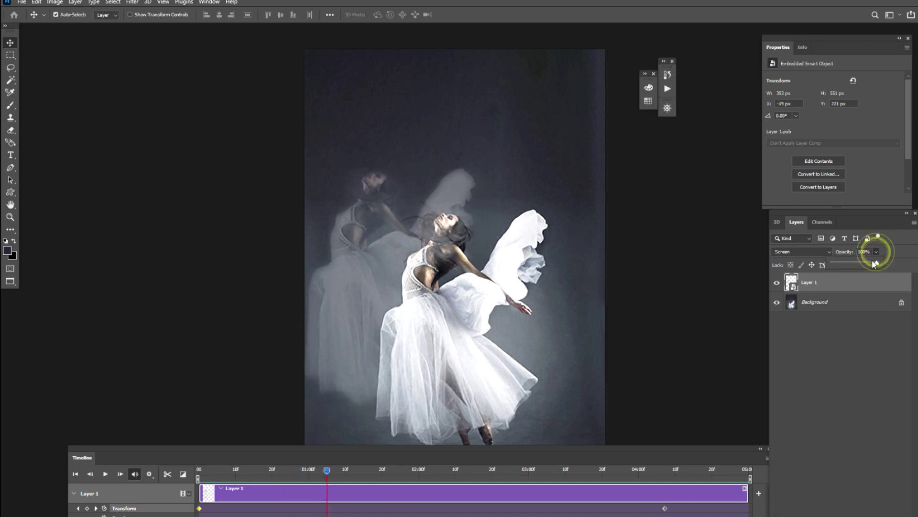
Step: Lower the ghost layer's opacity to 84%, then replay the animation from the start
{"action": "left_click_drag", "start_coordinate": [869, 266], "coordinate": [850, 269]}
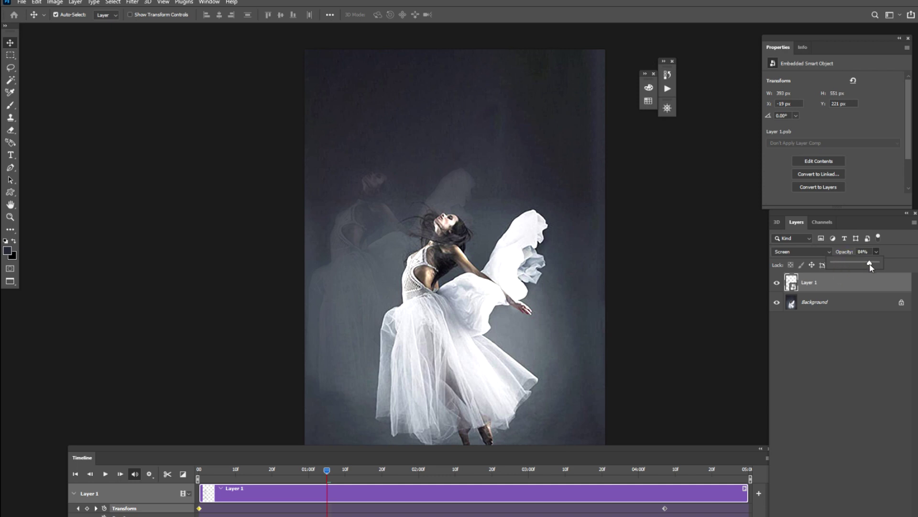
{"action": "mouse_move", "coordinate": [324, 477]}
{"action": "left_mouse_down"}
{"action": "mouse_move", "coordinate": [584, 471]}
{"action": "mouse_move", "coordinate": [201, 473]}
{"action": "mouse_move", "coordinate": [121, 486]}
{"action": "left_mouse_up"}
{"action": "key", "text": "space"}
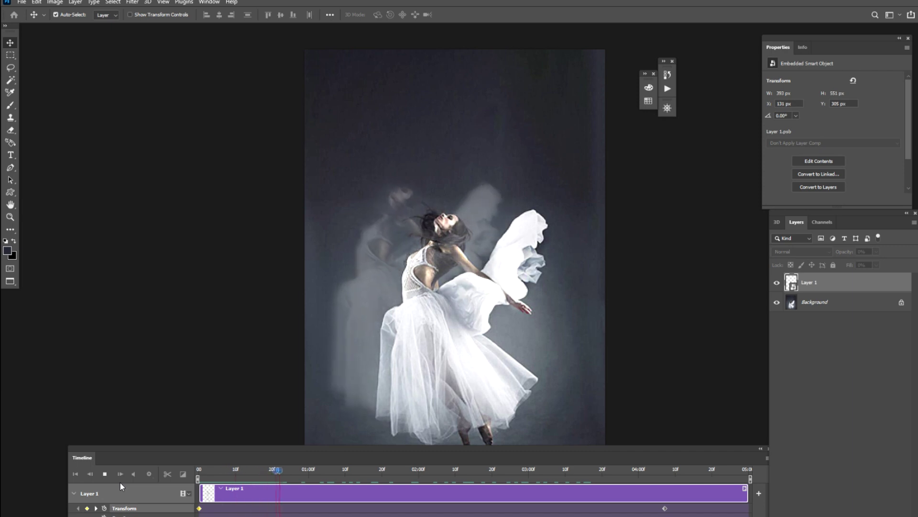
{"action": "key", "text": "space"}
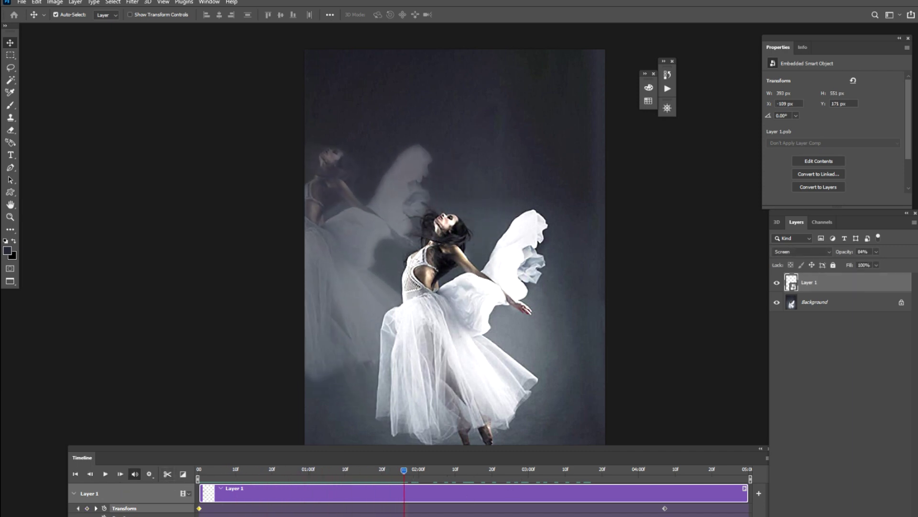
Step: Expand and zoom out the Timeline, then extend the Layer 1 clip to 23:26
{"action": "double_click", "coordinate": [488, 450]}
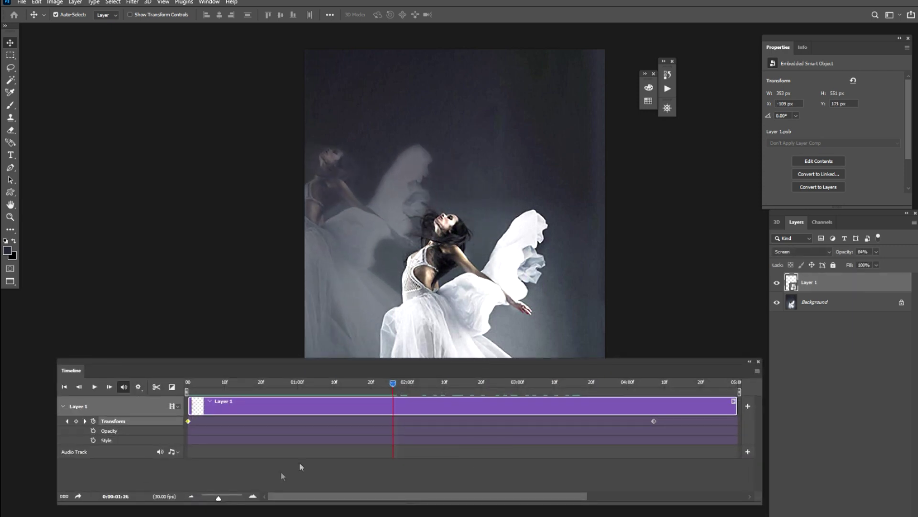
{"action": "left_click_drag", "start_coordinate": [224, 501], "coordinate": [210, 503]}
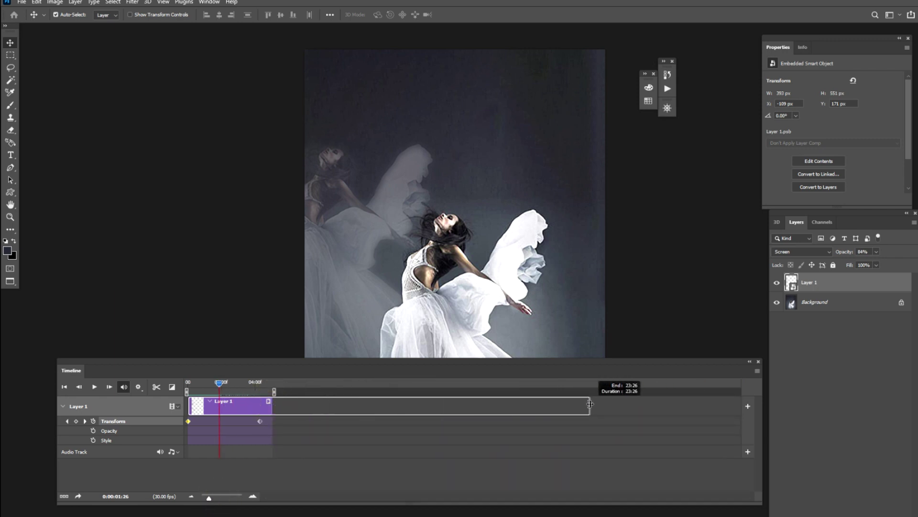
{"action": "left_click_drag", "start_coordinate": [590, 403], "coordinate": [591, 404]}
Step: Move the ending Transform keyframe to about 14 seconds and play from the start
{"action": "left_click_drag", "start_coordinate": [261, 422], "coordinate": [435, 427]}
{"action": "left_click_drag", "start_coordinate": [220, 385], "coordinate": [165, 392]}
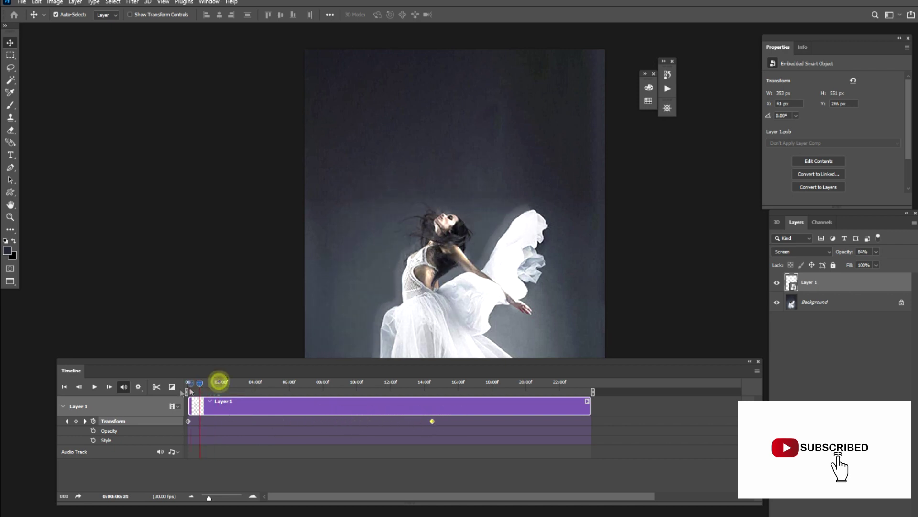
{"action": "key", "text": "space"}
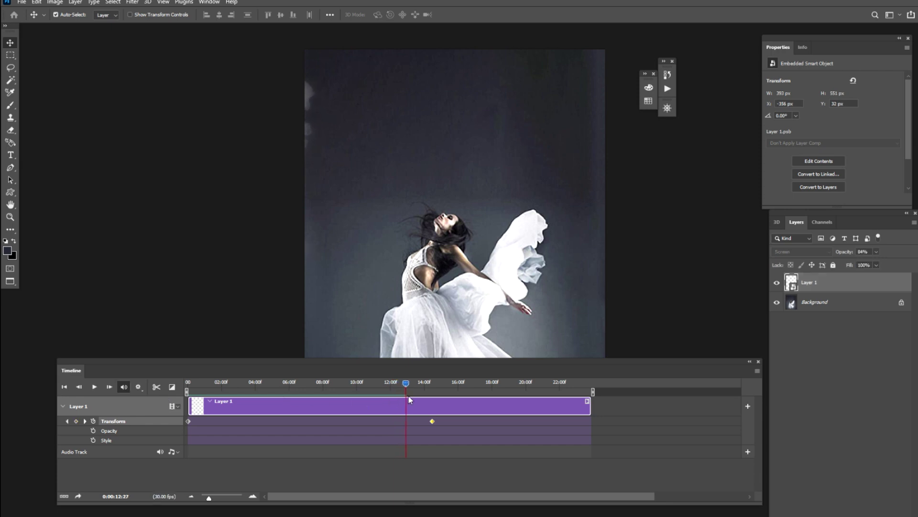
{"action": "key", "text": "space"}
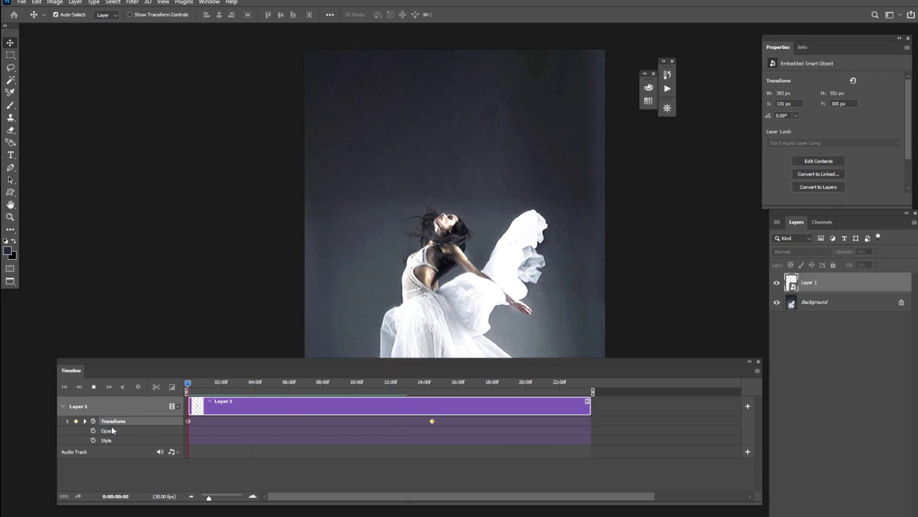